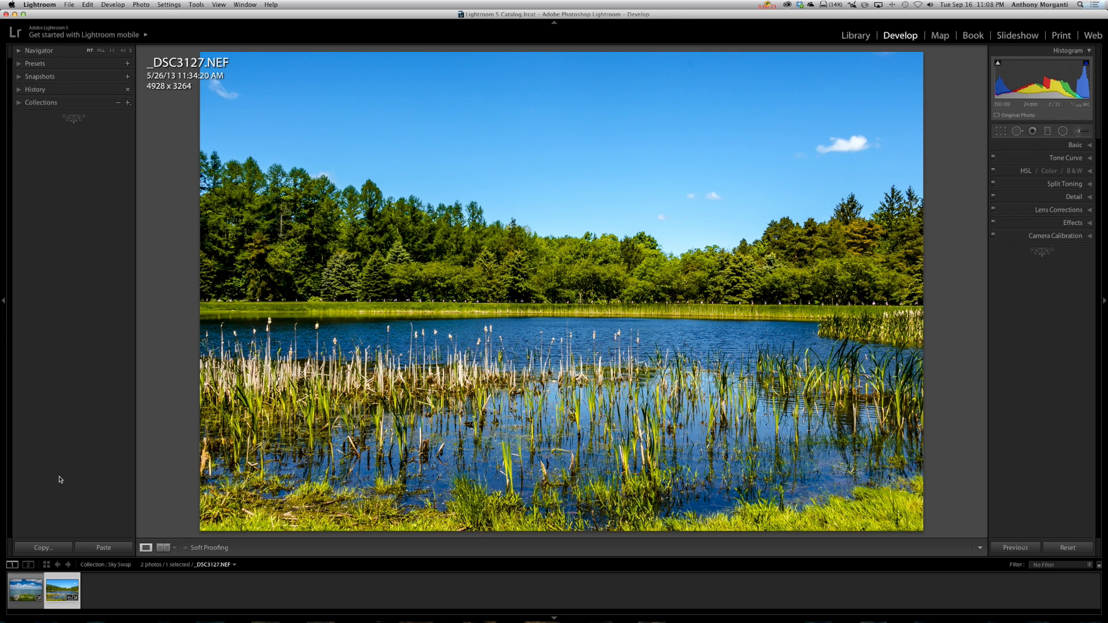
Select the pond and cloudy bay photos and send them to the Photoshop Elements 12 Editor
click(26, 592)
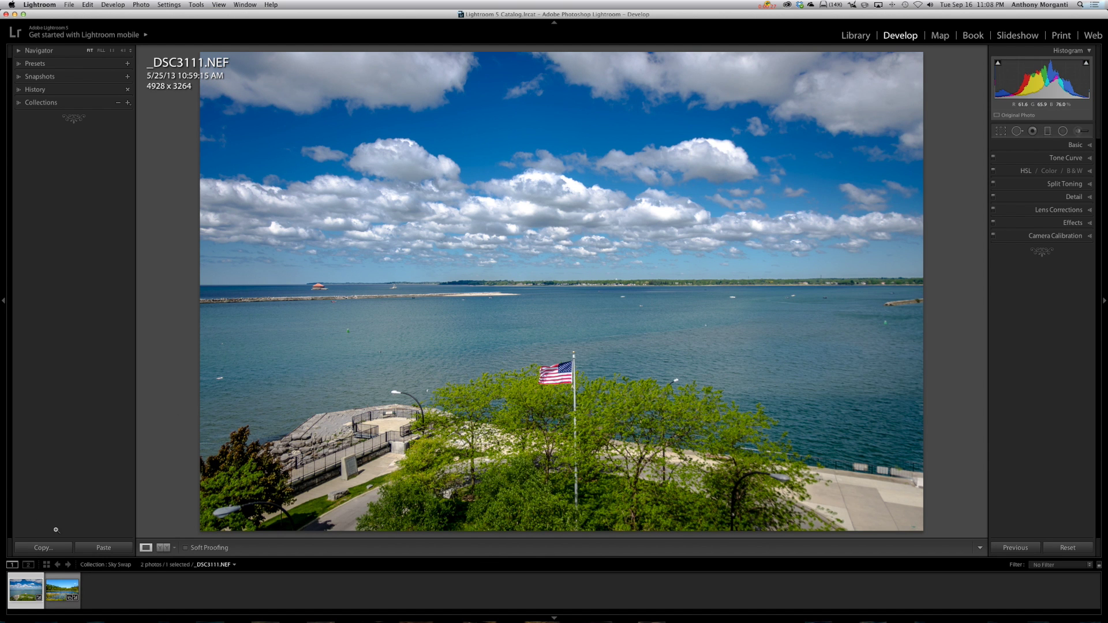
click(58, 586)
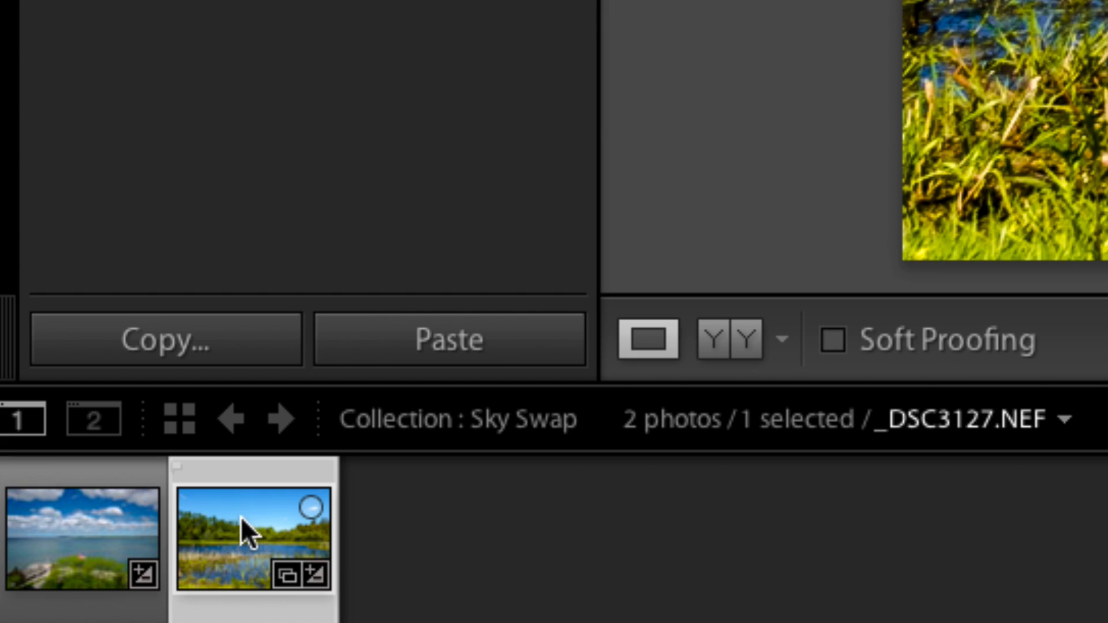
drag(238, 513, 120, 521)
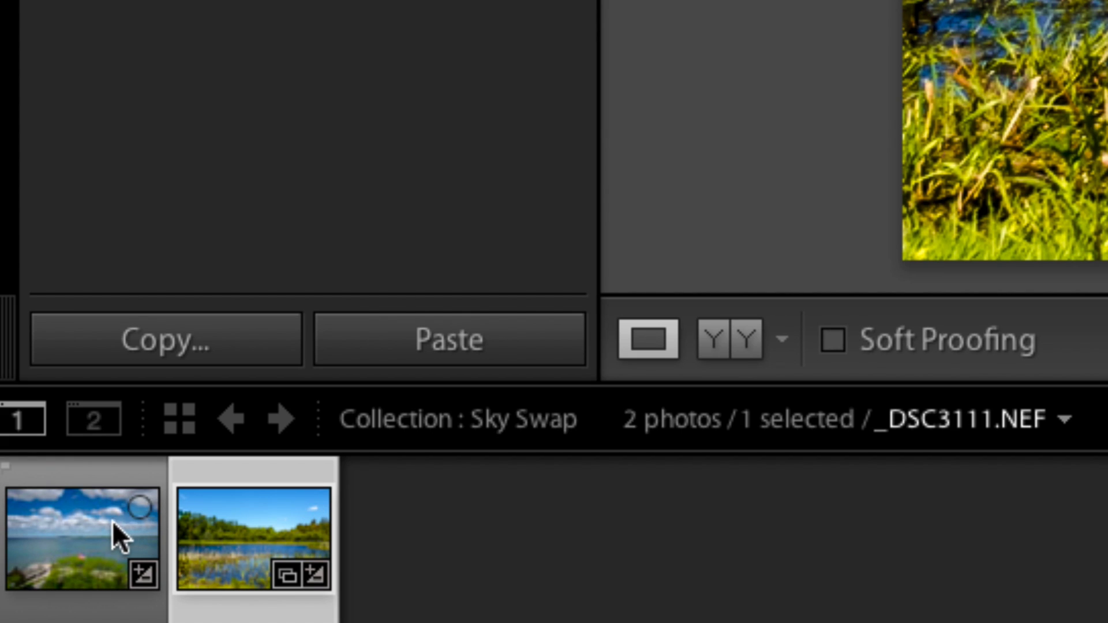
shift+click(112, 521)
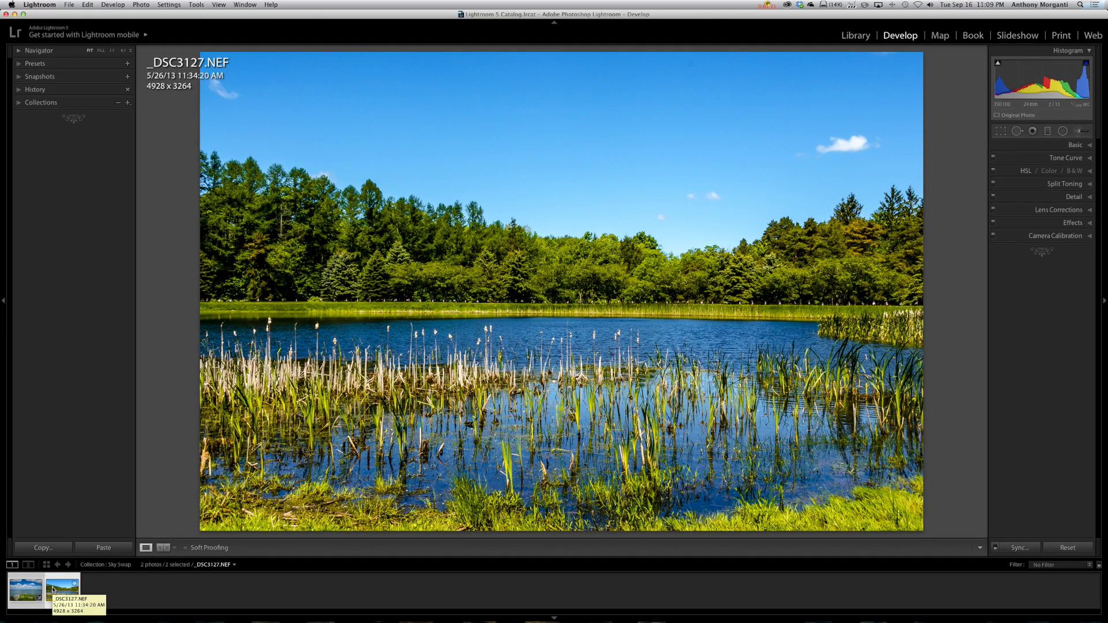
right_click(54, 589)
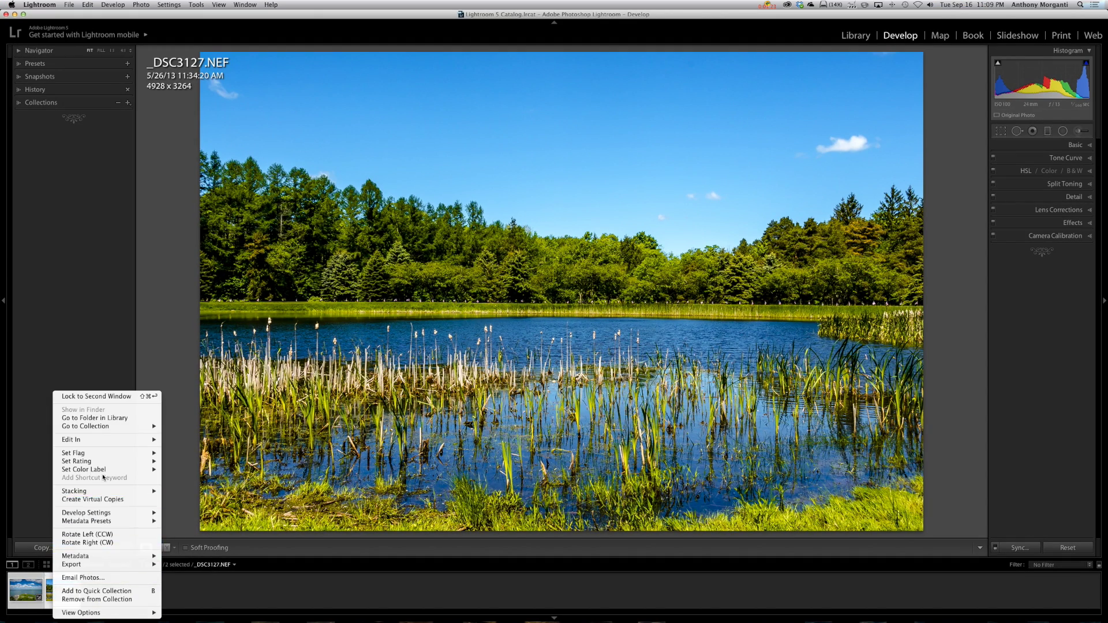
mouse_move(132, 444)
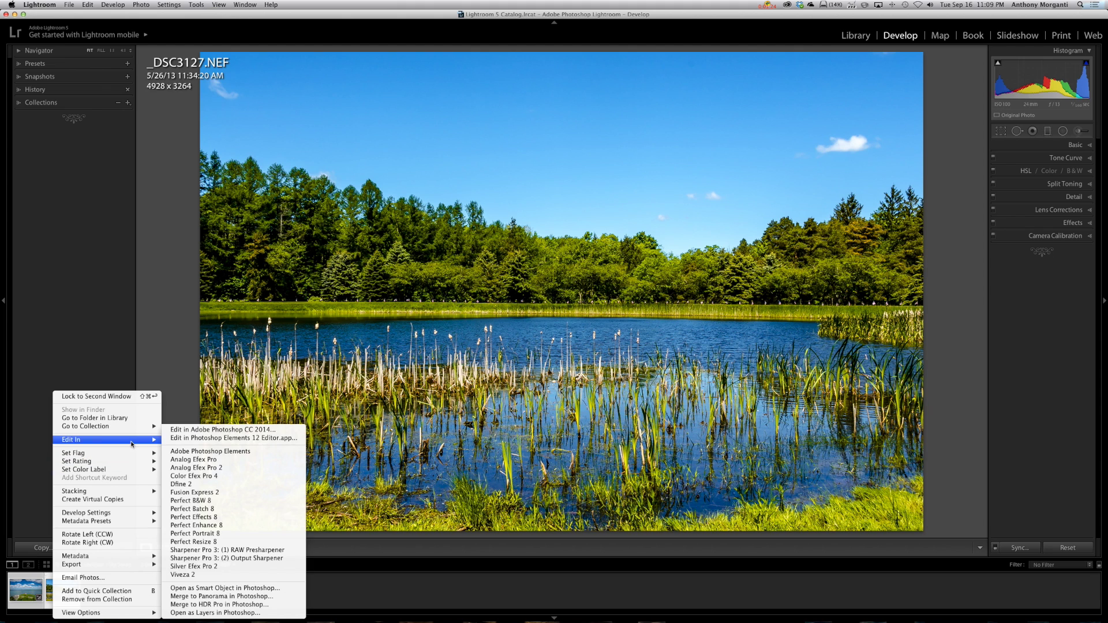
click(188, 438)
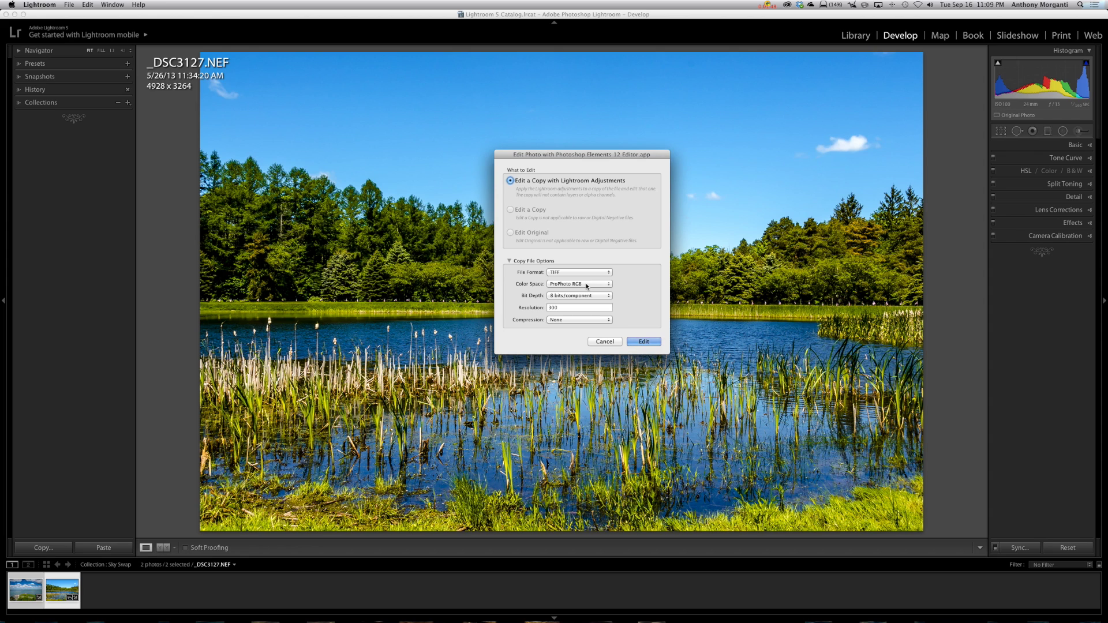
Edit copies with Lightroom adjustments as 8-bit ProPhoto RGB TIFFs in Photoshop Elements
click(605, 298)
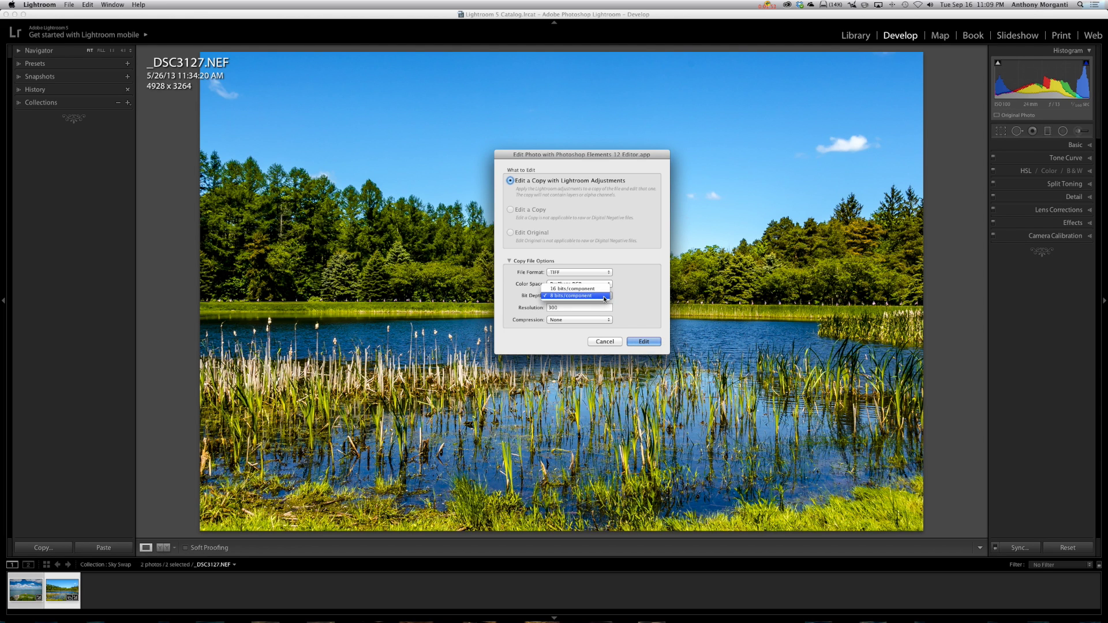
click(604, 297)
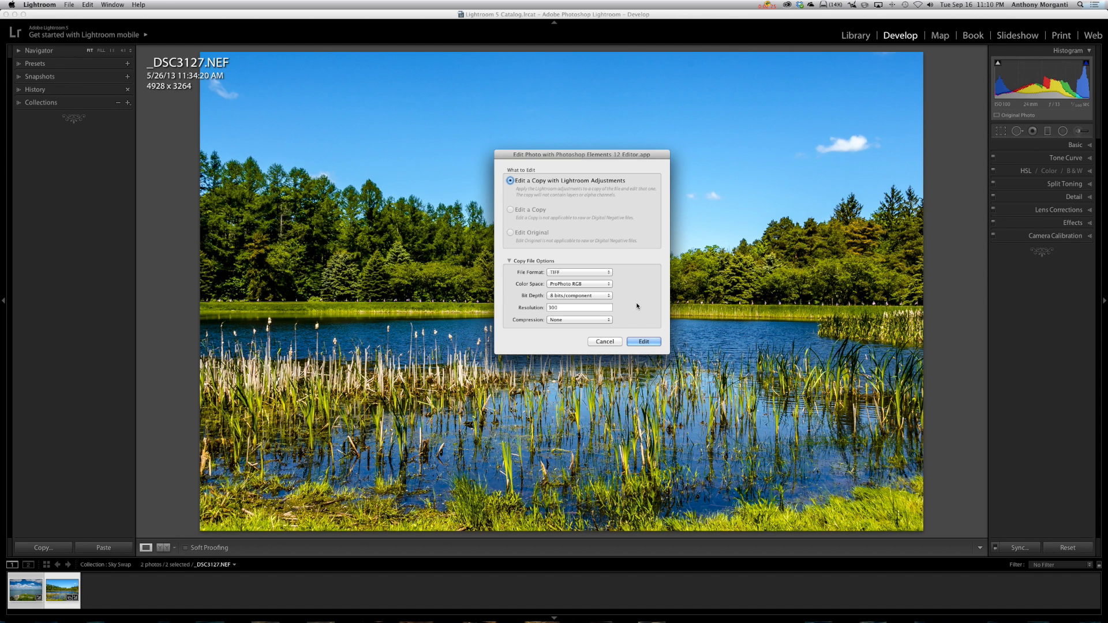
click(639, 342)
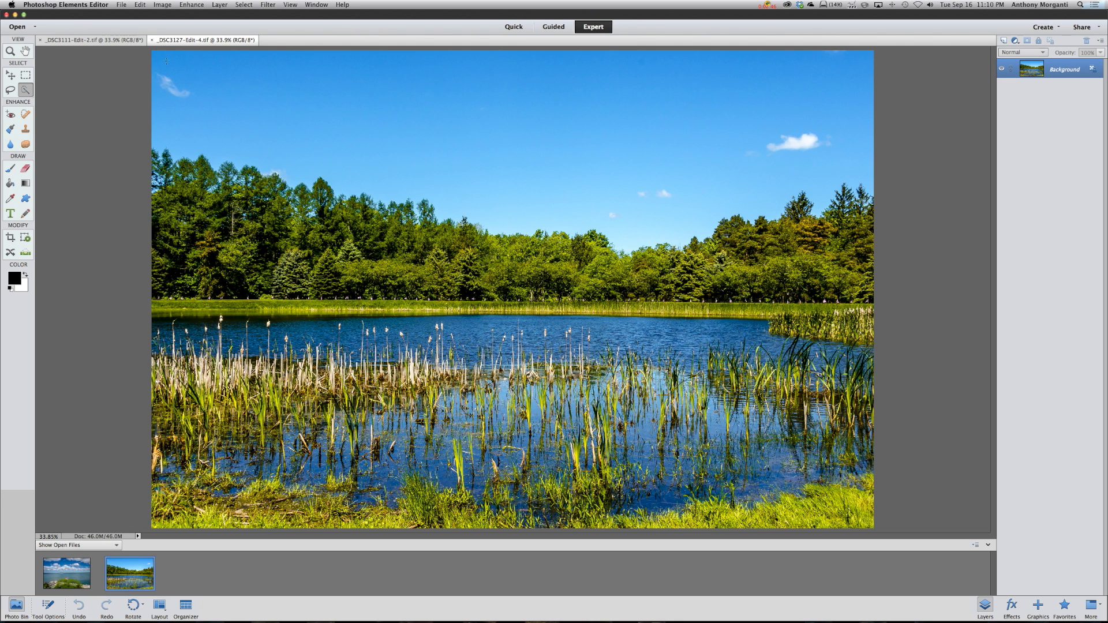
Flip between the cloudy bay and pond photos, ending on the cloudy bay photo
click(107, 42)
click(205, 40)
click(114, 43)
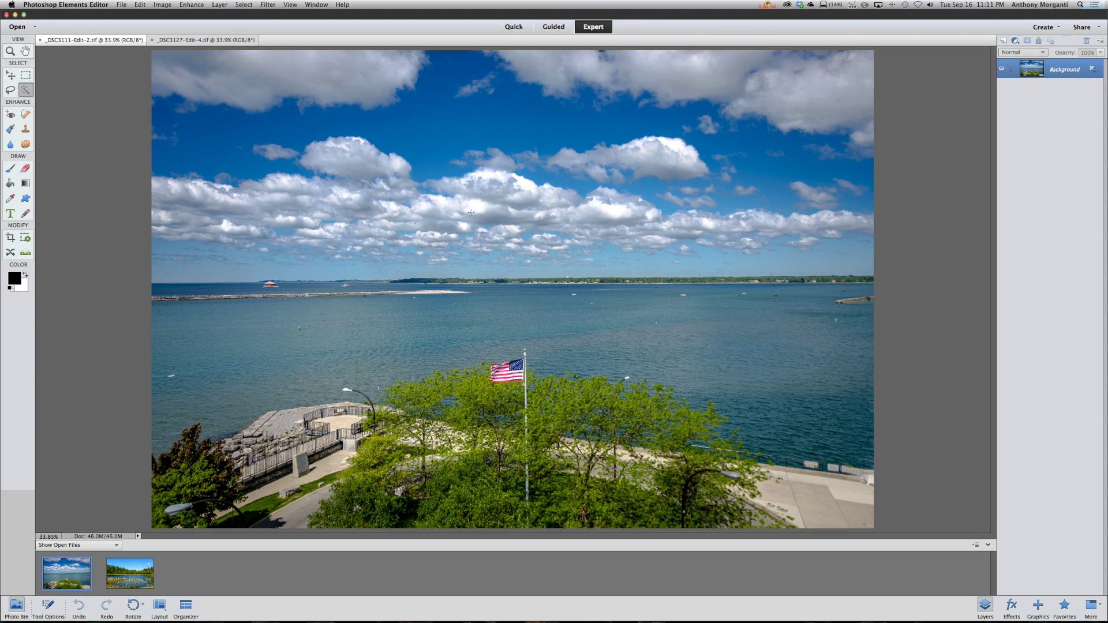
click(209, 40)
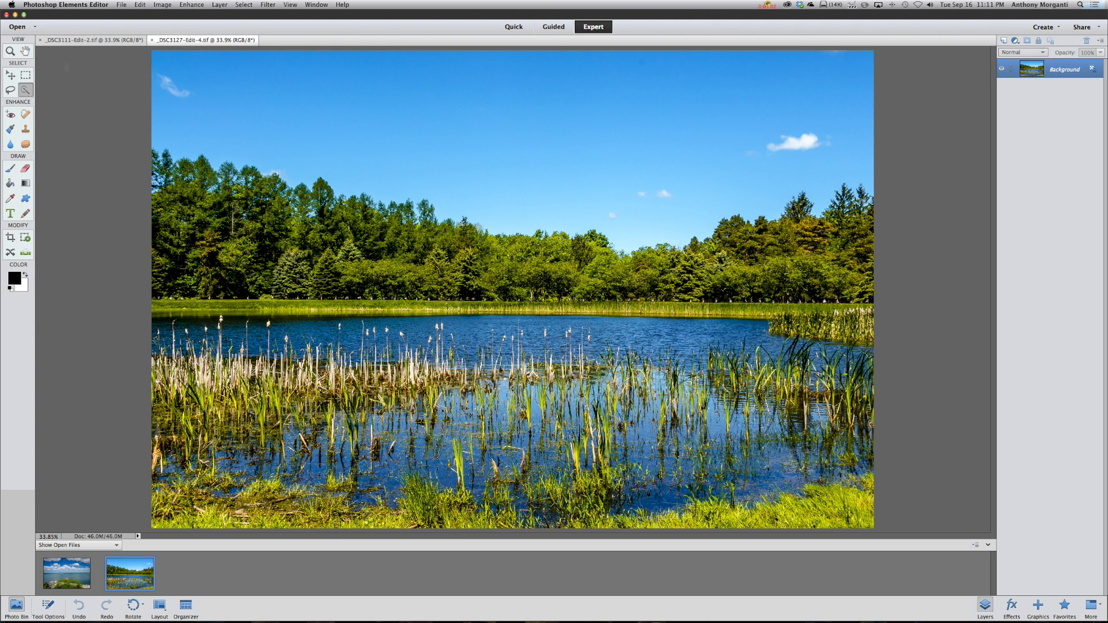
click(104, 43)
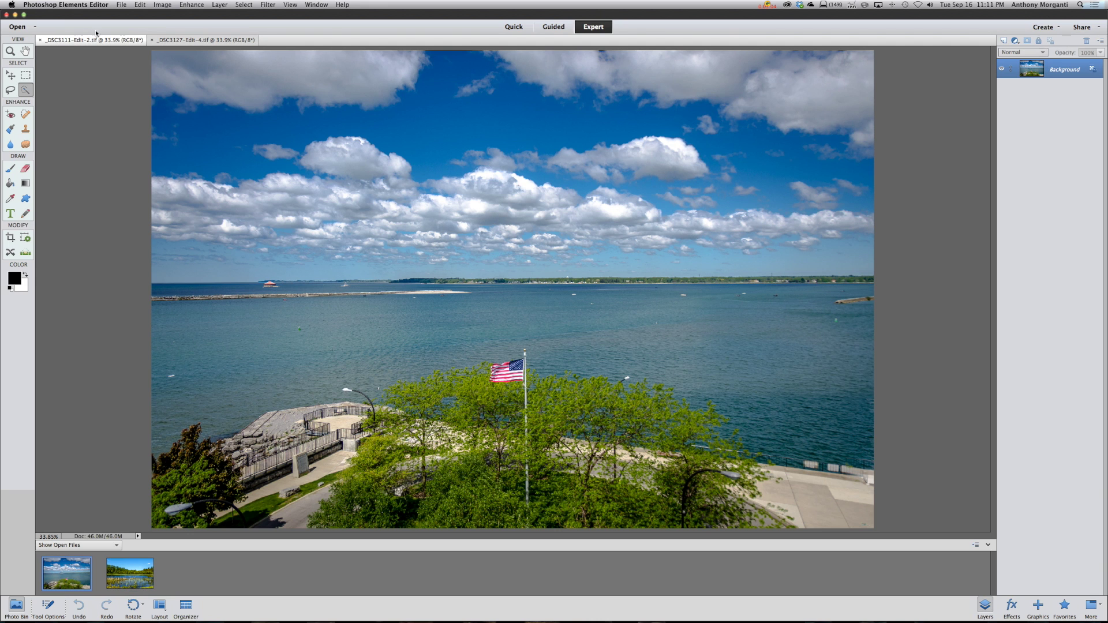
Drag the cloudy bay image with the Move tool into the pond photo as Layer 1
click(11, 76)
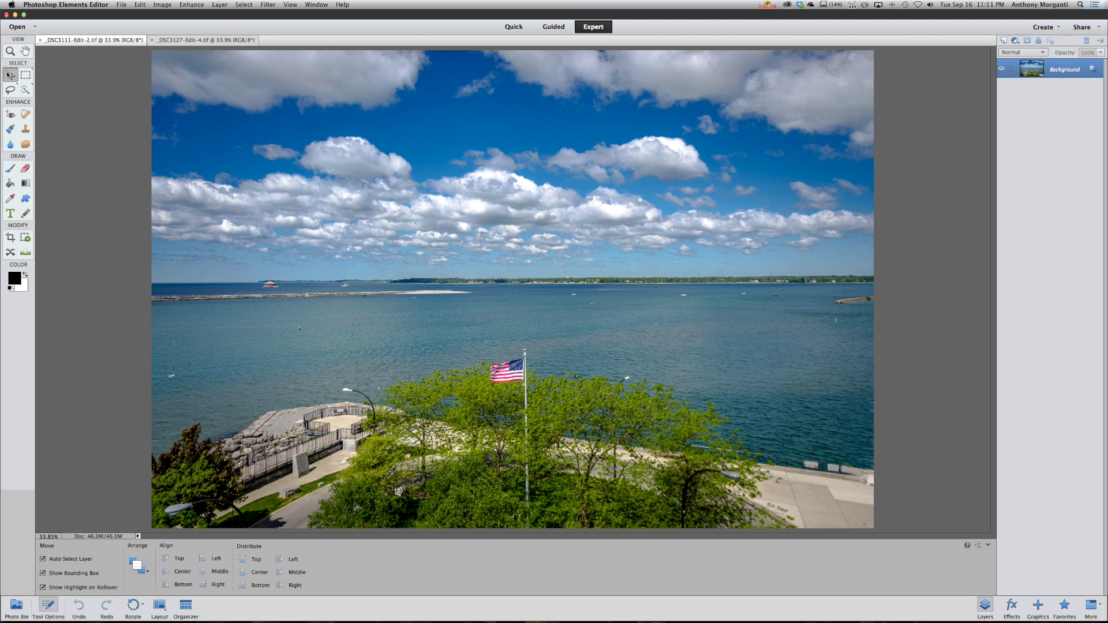
click(494, 234)
click(243, 39)
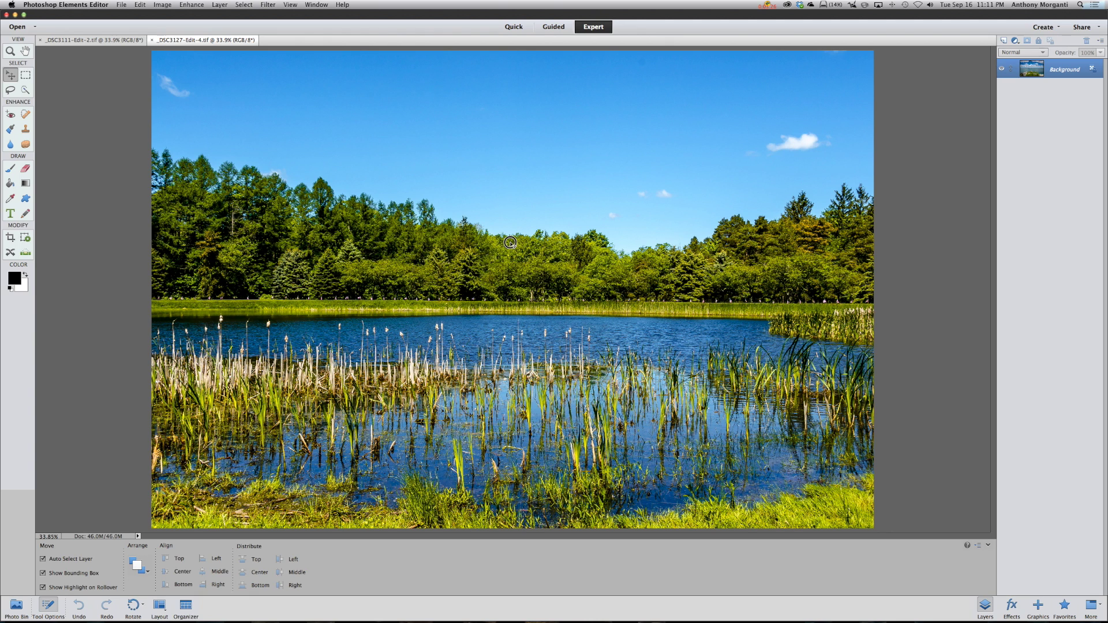
drag(510, 243, 510, 243)
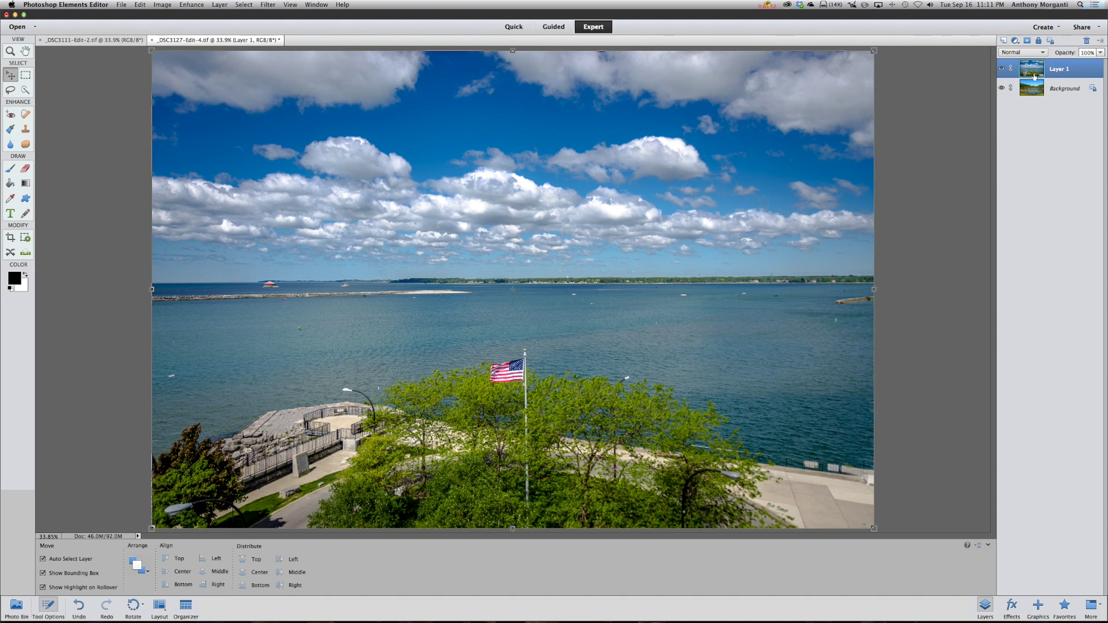
Hide Layer 1 and quick-select the blue sky above the treeline on the Background layer
click(1003, 69)
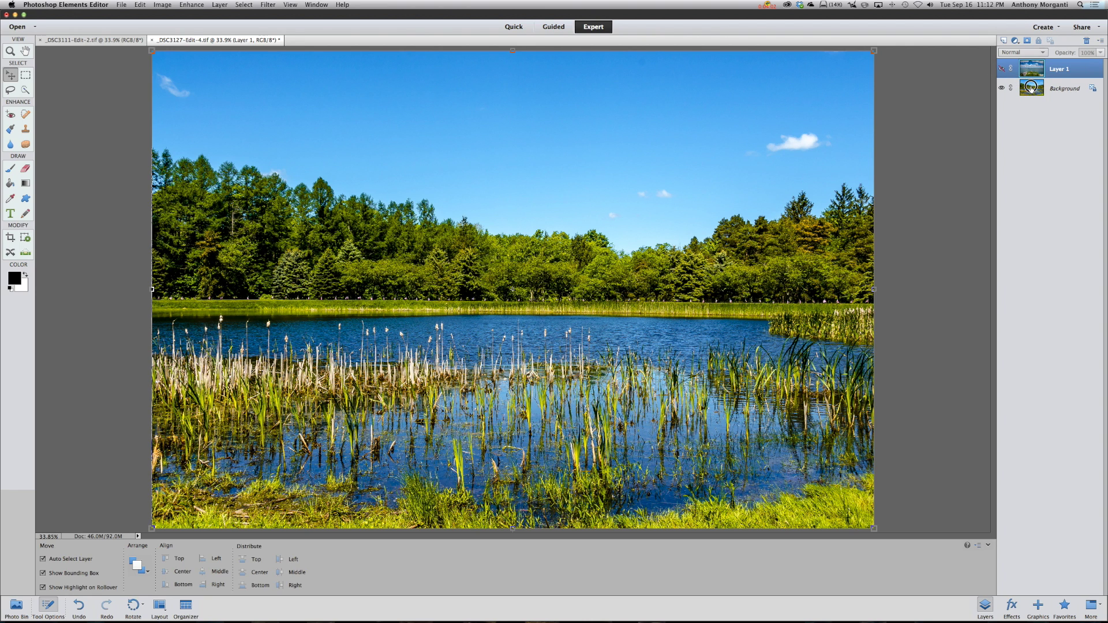
click(1031, 89)
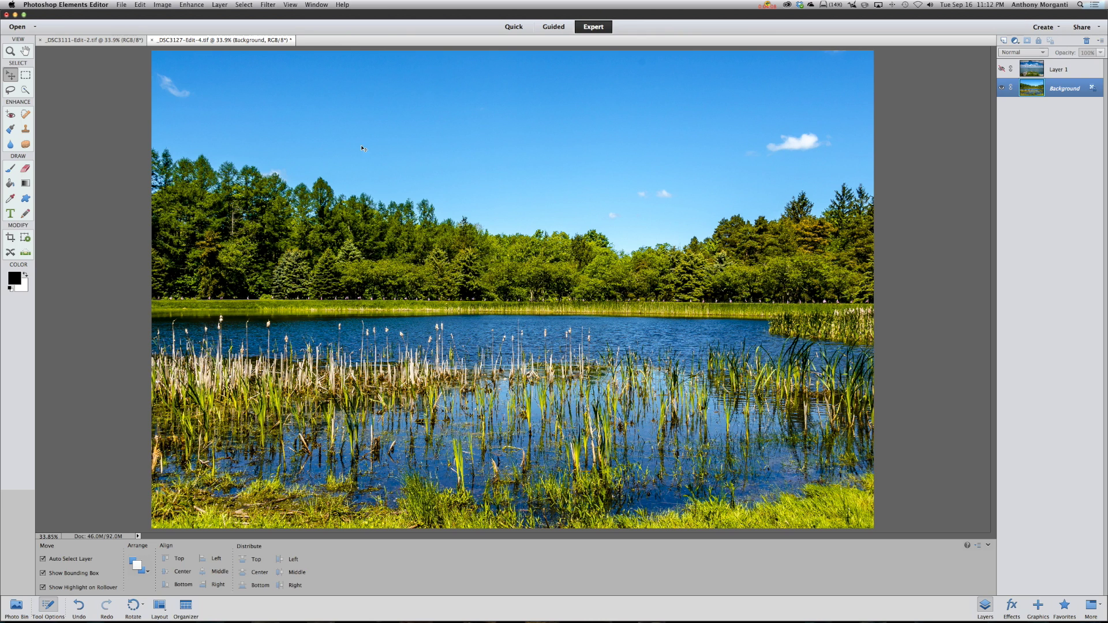
click(25, 92)
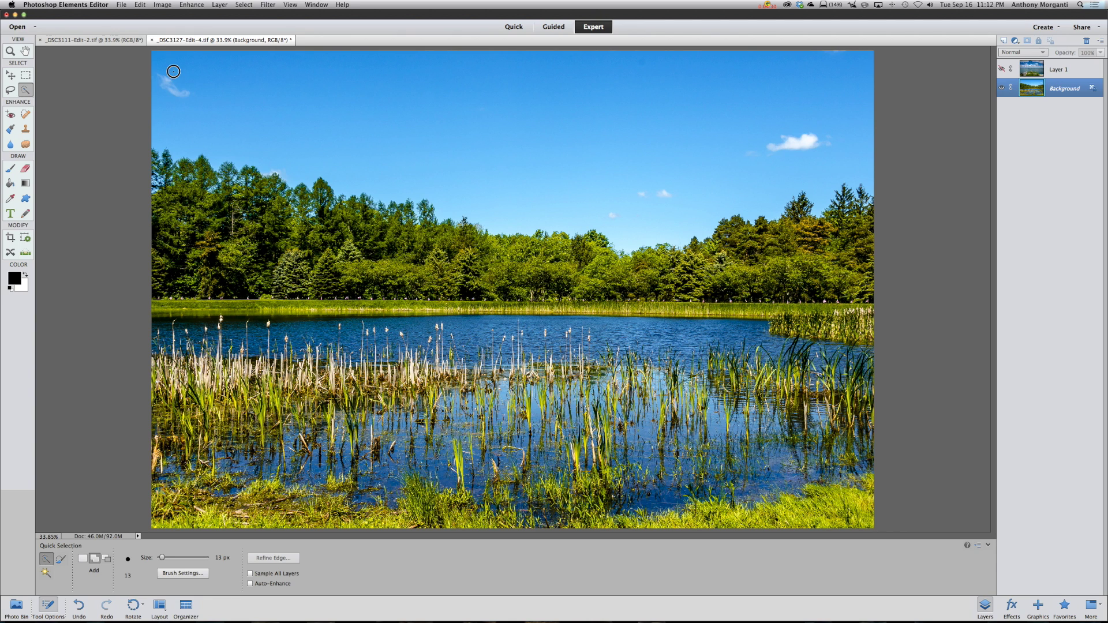
mouse_move(173, 71)
mouse_down()
mouse_move(321, 127)
mouse_move(434, 143)
mouse_move(780, 129)
mouse_up()
click(269, 558)
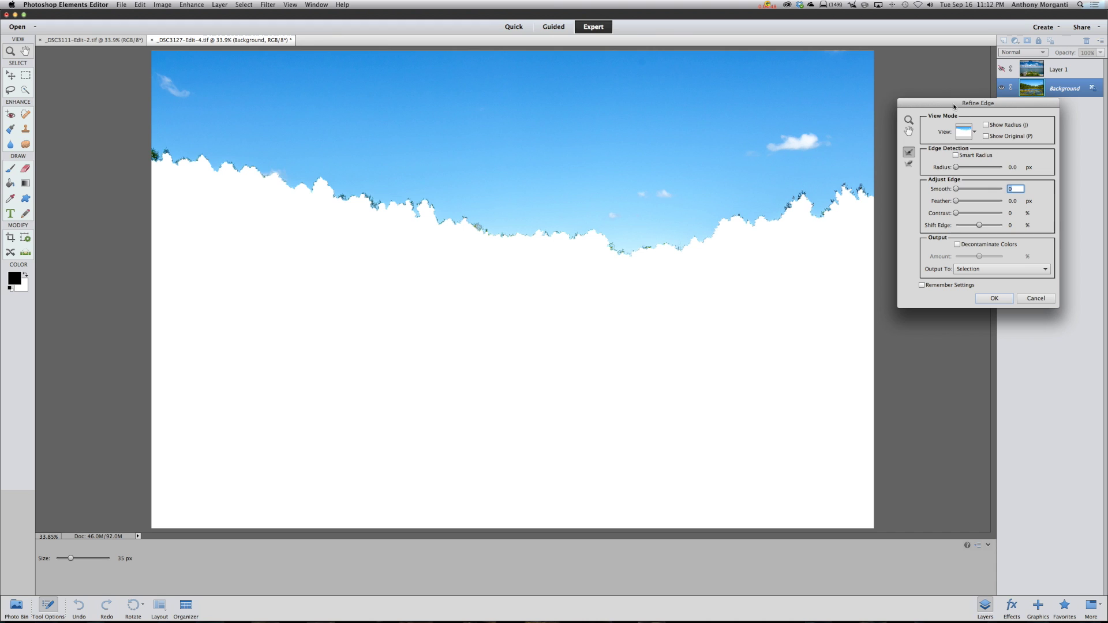
In Refine Edge, enable Smart Radius at 9.8 px and set the Refine Radius brush to 400 px
drag(954, 108, 980, 90)
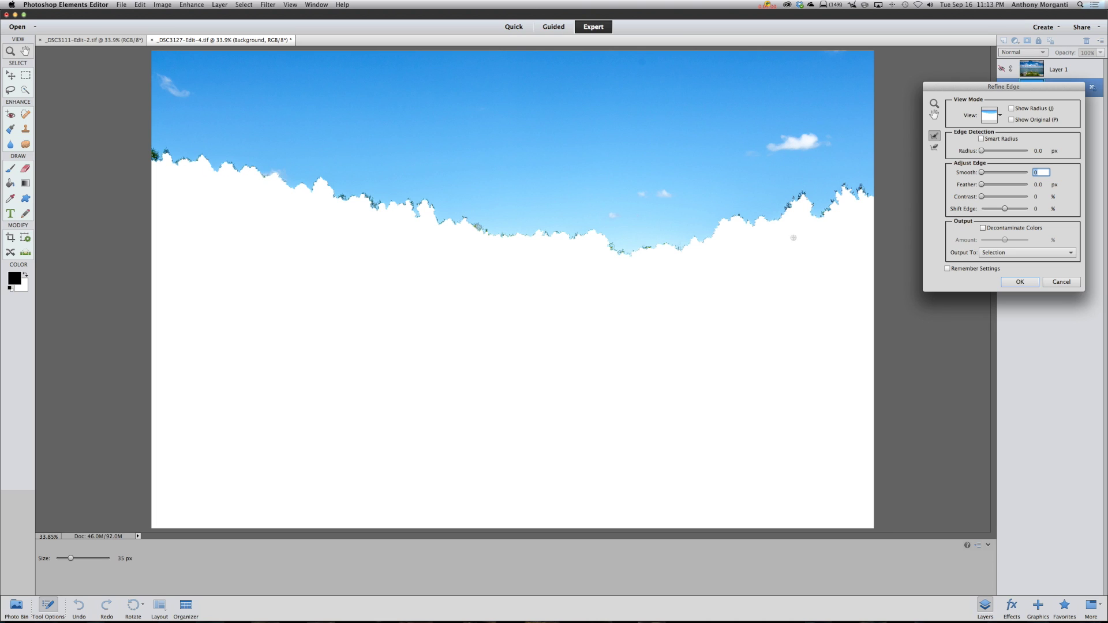
drag(983, 152, 1002, 151)
click(982, 139)
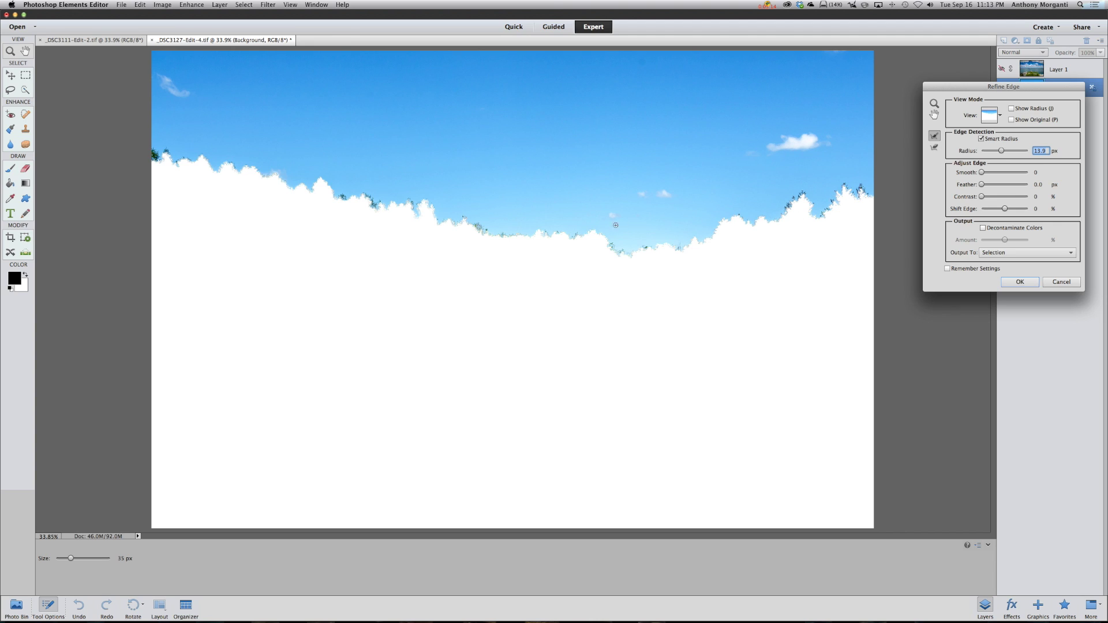
mouse_move(1003, 151)
mouse_down()
mouse_move(1019, 151)
mouse_move(1001, 151)
mouse_up()
click(935, 137)
key(bracketright)
key(bracketright)
key(bracketright)
key(bracketright)
key(bracketright)
key(bracketright)
key(bracketright)
key(bracketright)
key(bracketright)
key(bracketright)
key(bracketright)
key(bracketright)
key(bracketright)
key(bracketright)
key(bracketright)
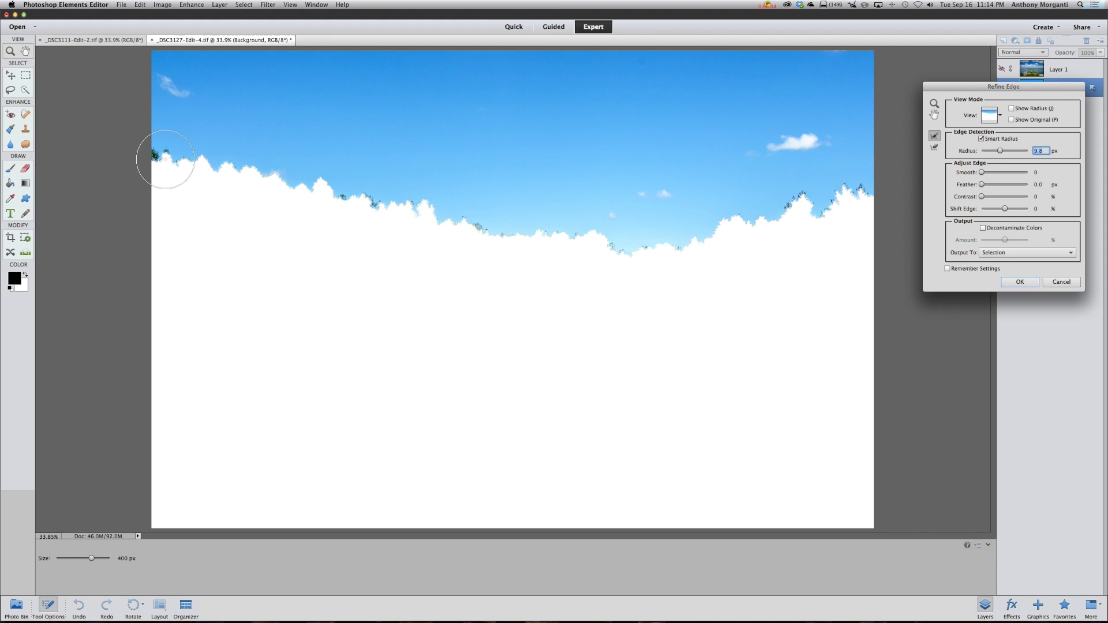
Paint the refine brush along the treeline to include sky between treetops, then accept the selection
mouse_move(166, 160)
mouse_down()
mouse_move(187, 172)
mouse_move(153, 183)
mouse_move(236, 178)
mouse_move(291, 196)
mouse_move(249, 195)
mouse_move(321, 198)
mouse_move(237, 196)
mouse_move(699, 236)
mouse_move(865, 200)
mouse_move(840, 206)
mouse_move(856, 208)
mouse_move(808, 207)
mouse_move(870, 200)
mouse_move(733, 213)
mouse_move(862, 153)
mouse_up()
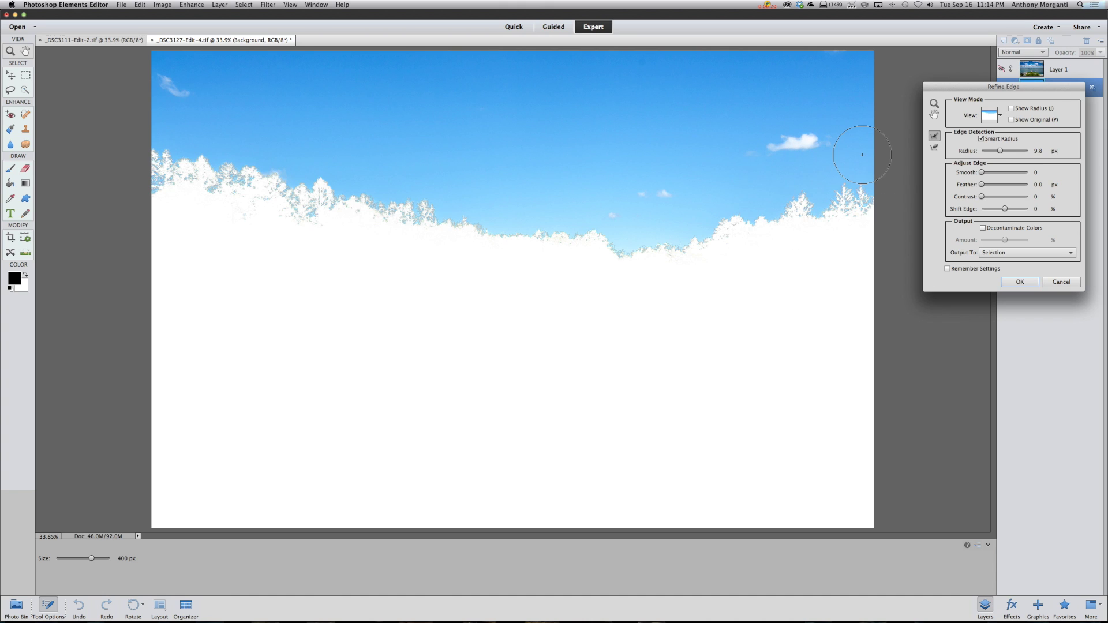
mouse_move(241, 185)
mouse_down()
mouse_move(158, 186)
mouse_move(346, 223)
mouse_up()
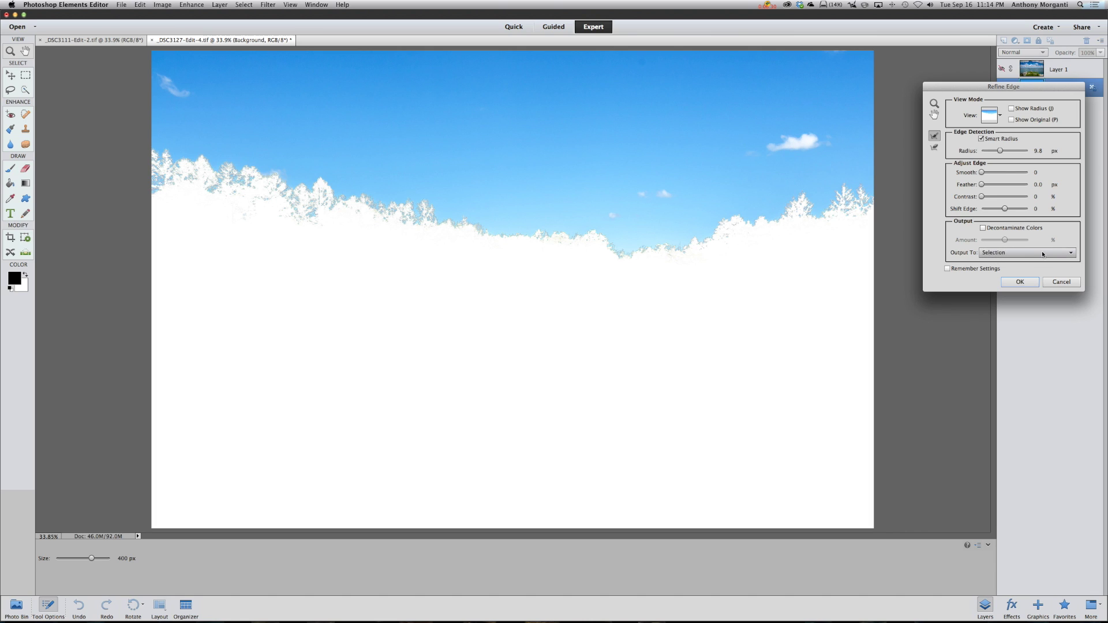
click(1021, 283)
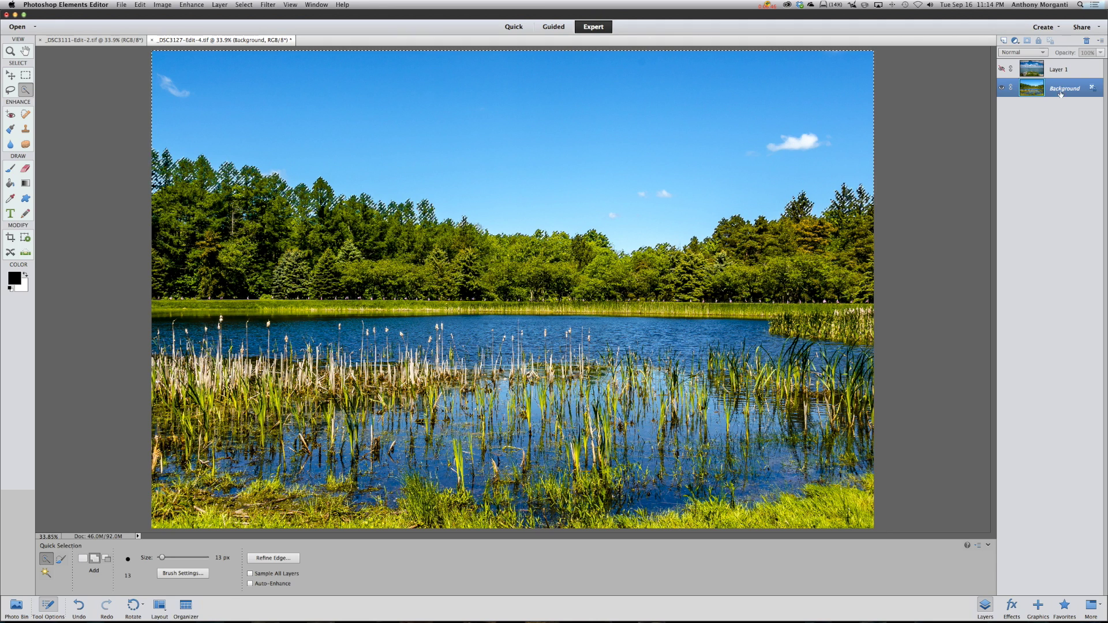
Select Layer 1 and make the cloudy-sky layer visible again
click(1033, 69)
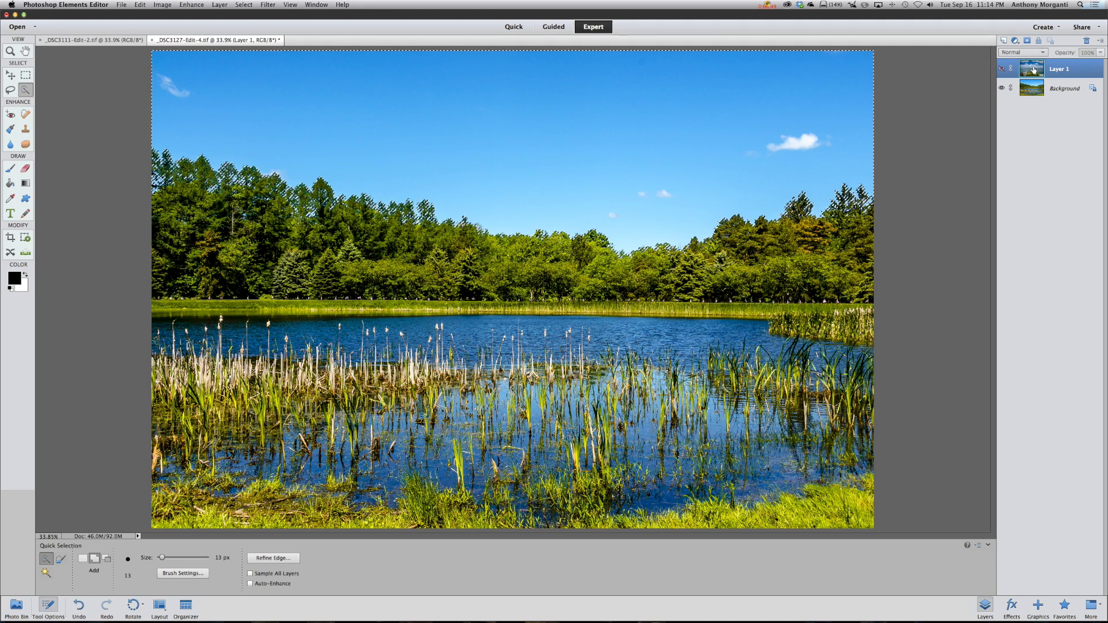
click(1002, 70)
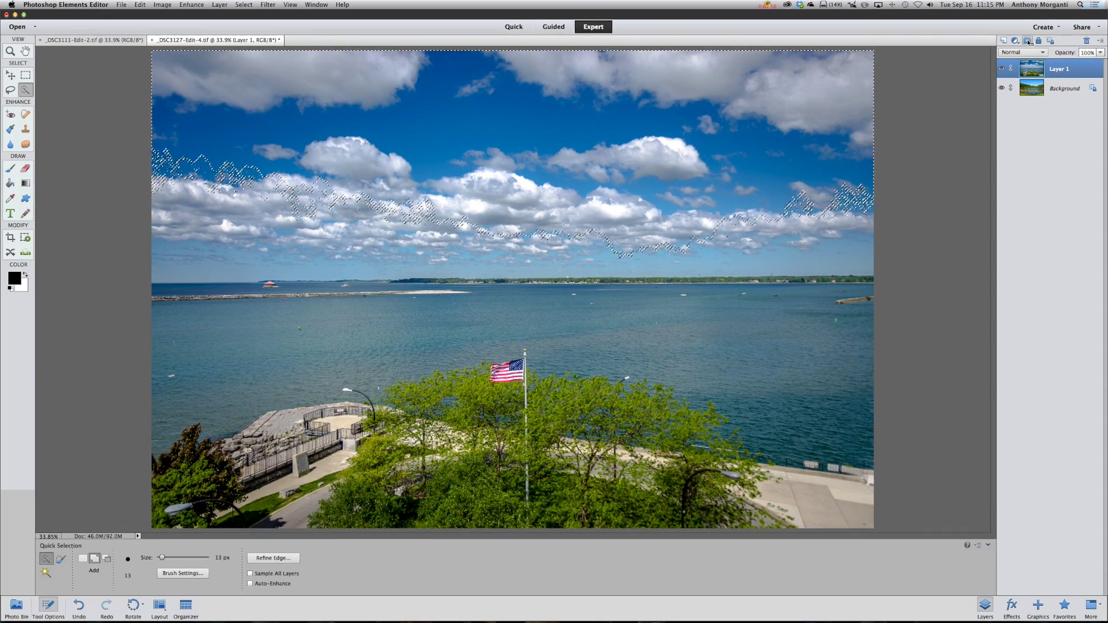
Add a layer mask to Layer 1 from the sky selection and check the treeline zoomed in
click(1027, 41)
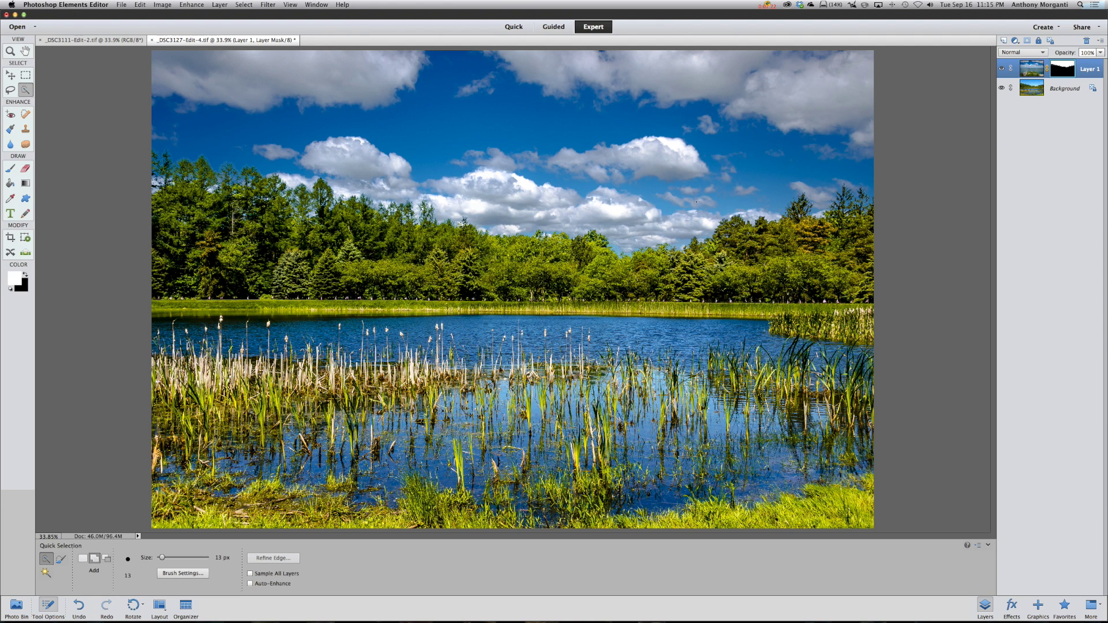
key(super+equal)
key(super+equal)
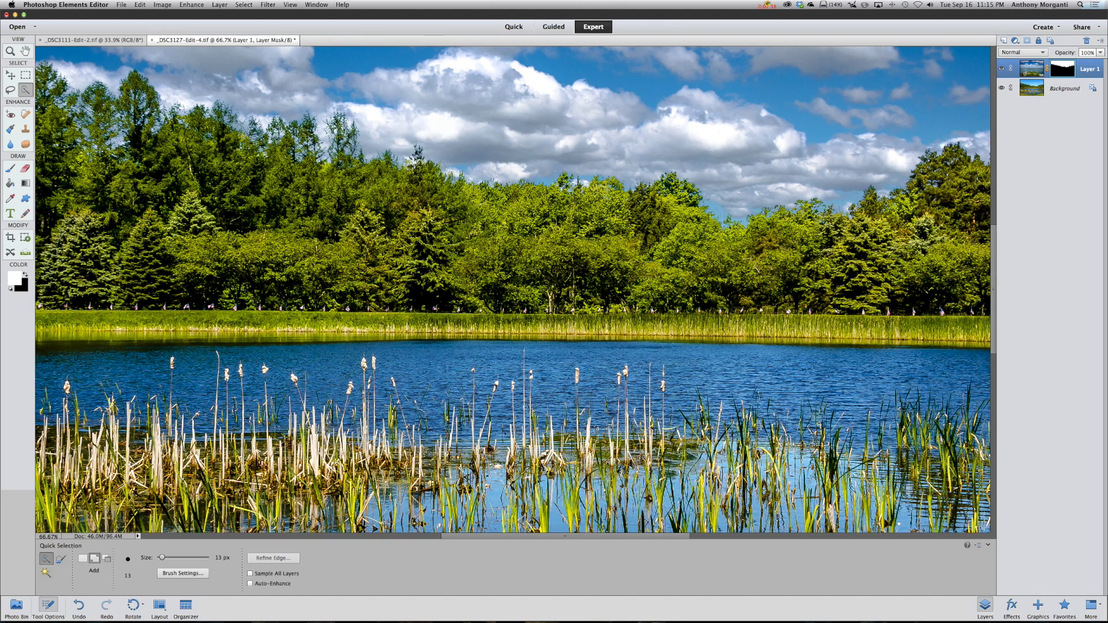
key(super+0)
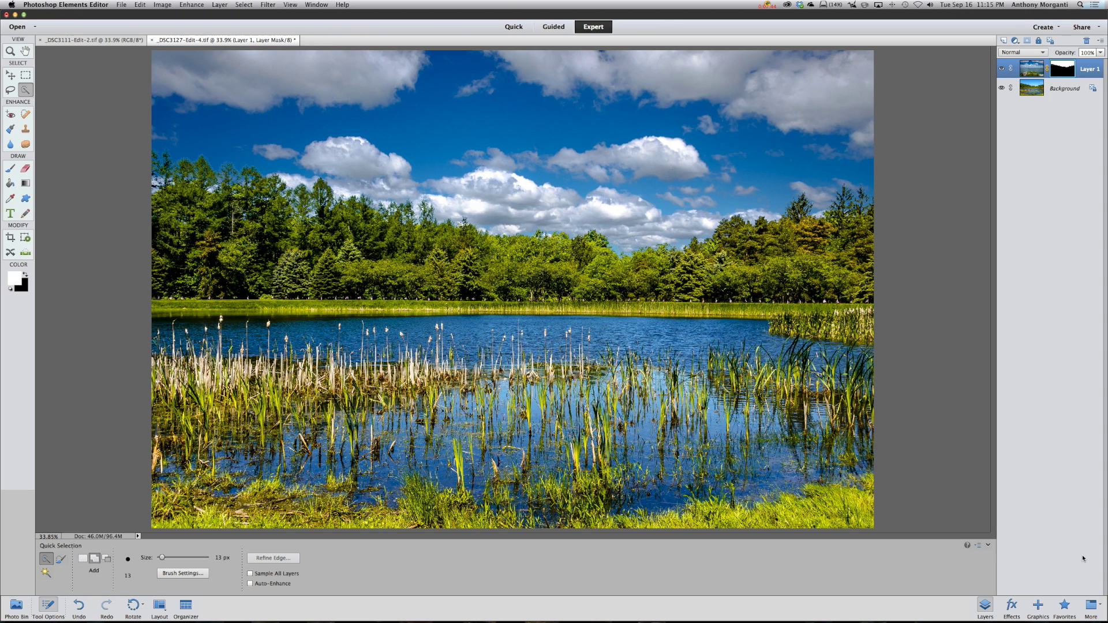
Browse the filter, photo effect and style presets in the Effects panel
click(1011, 607)
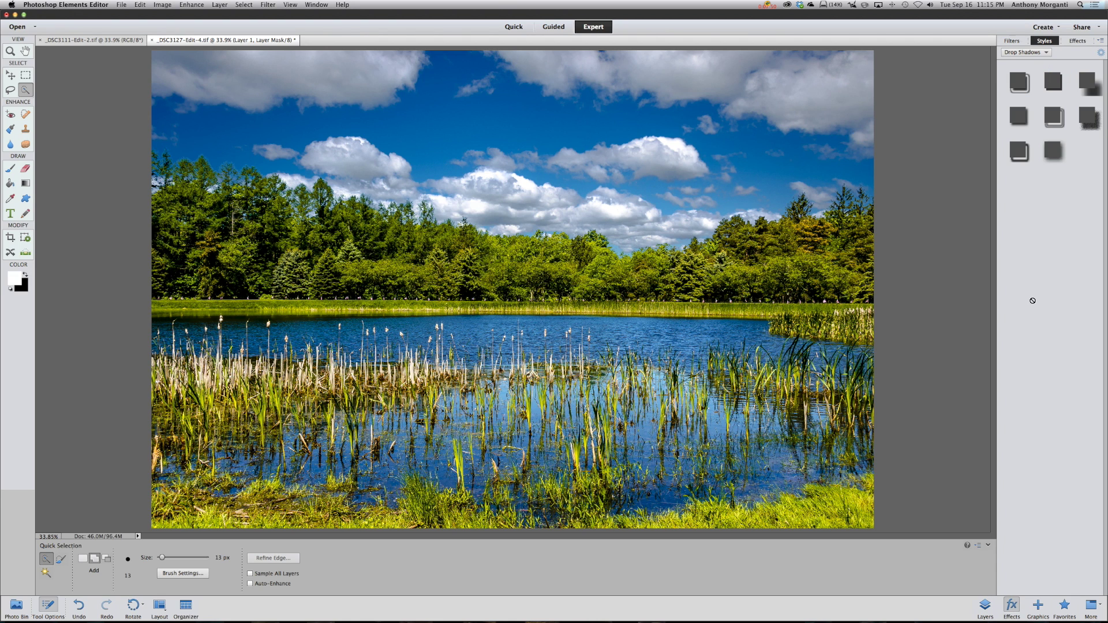
click(1013, 41)
click(1044, 42)
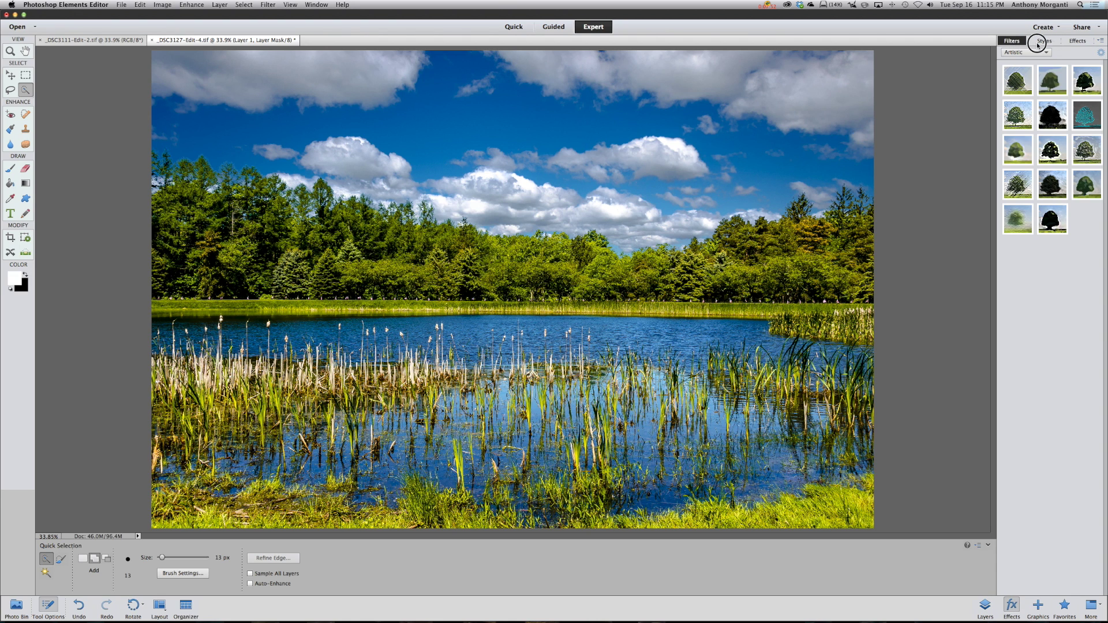
click(1077, 41)
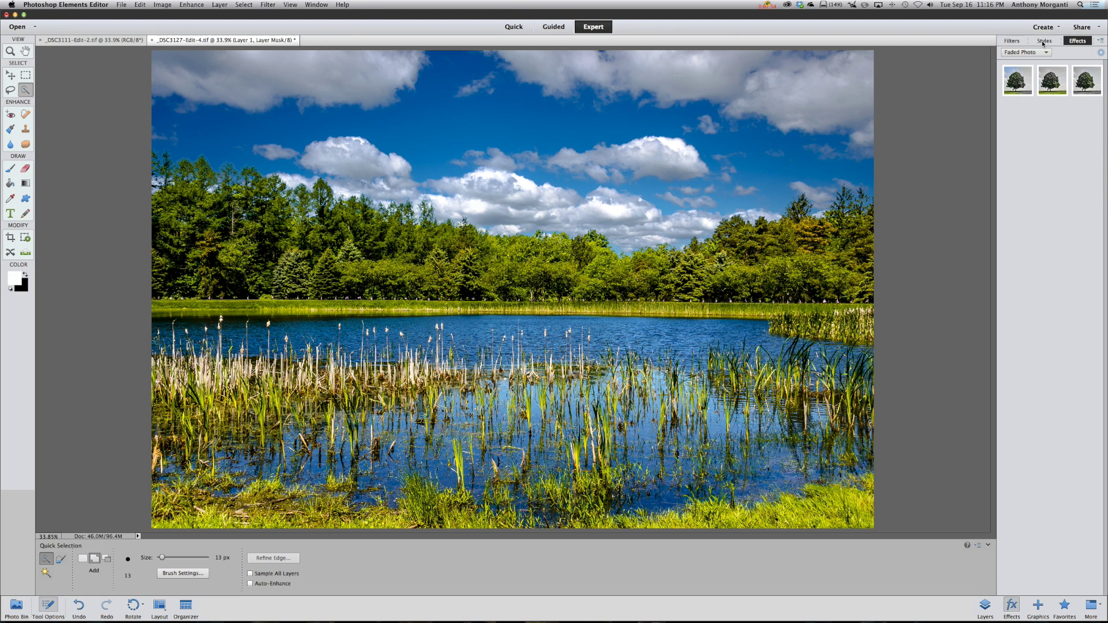
click(1043, 41)
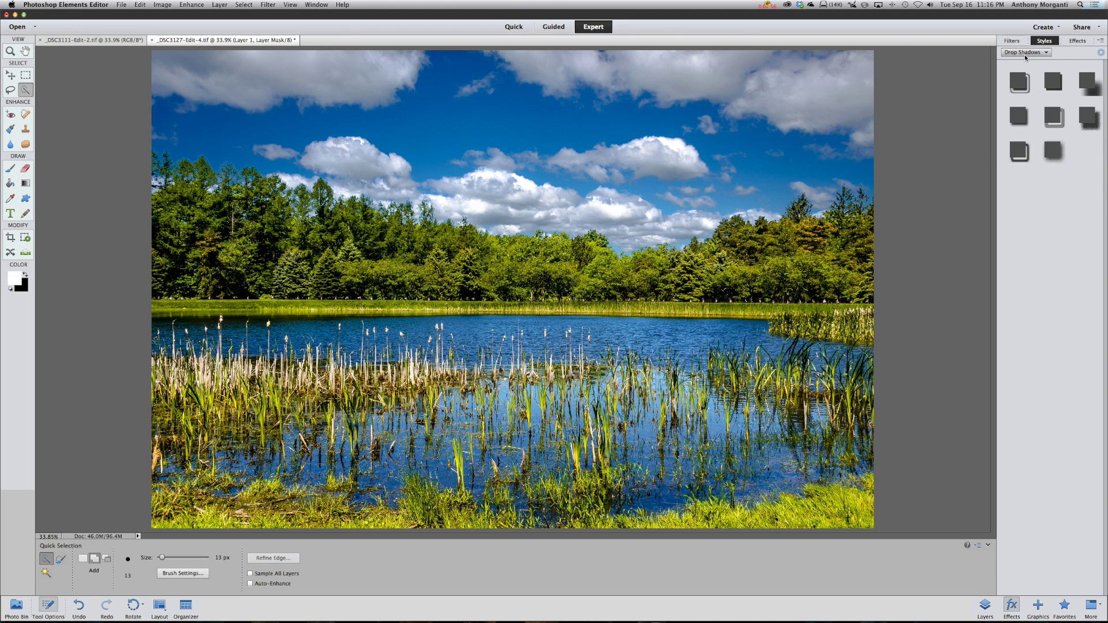
Apply the Soft Edge drop shadow to Layer 1 and open its style settings
click(1027, 53)
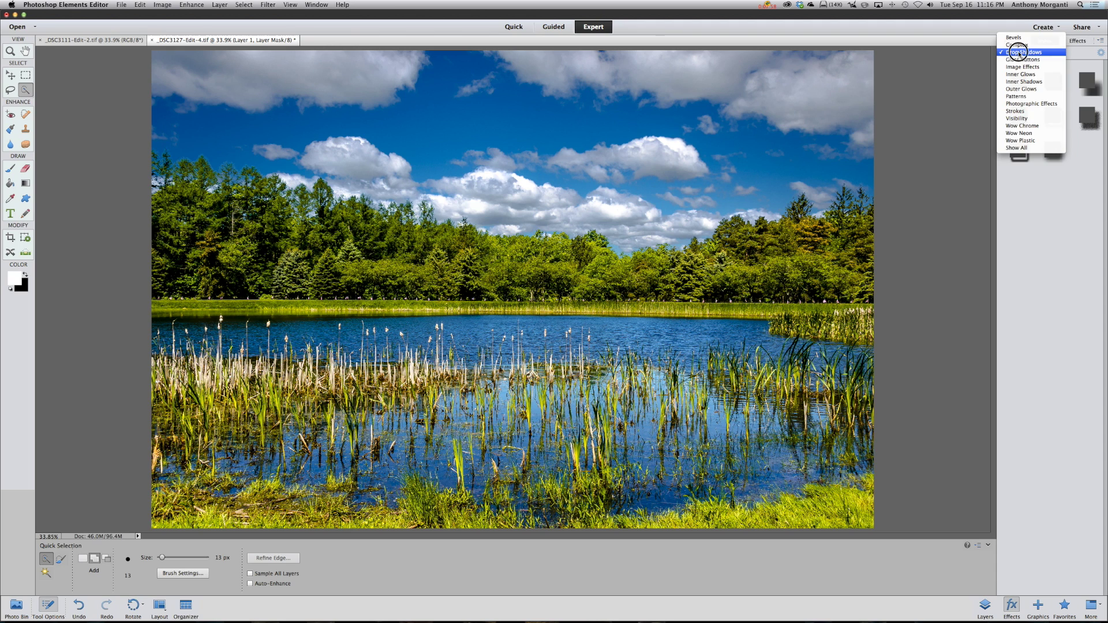
click(1018, 53)
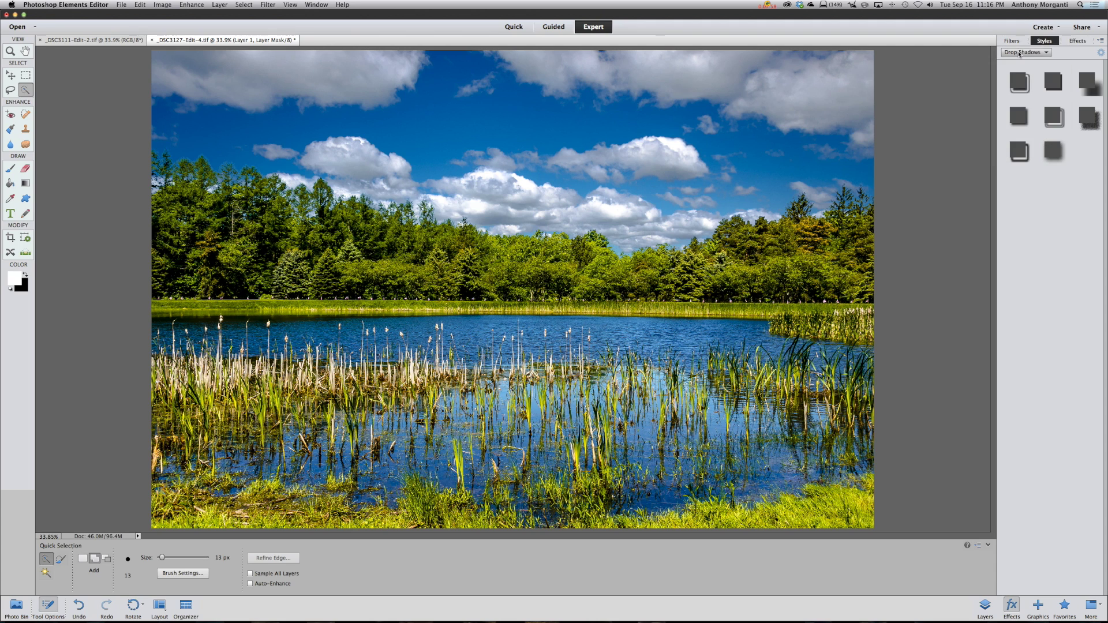
click(1053, 150)
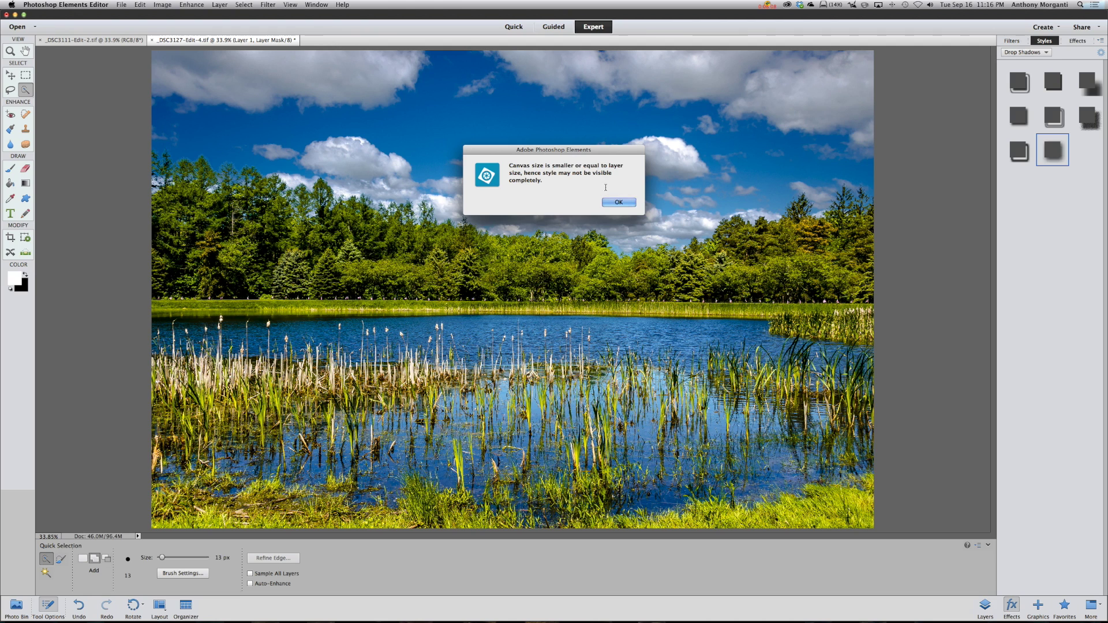
click(618, 202)
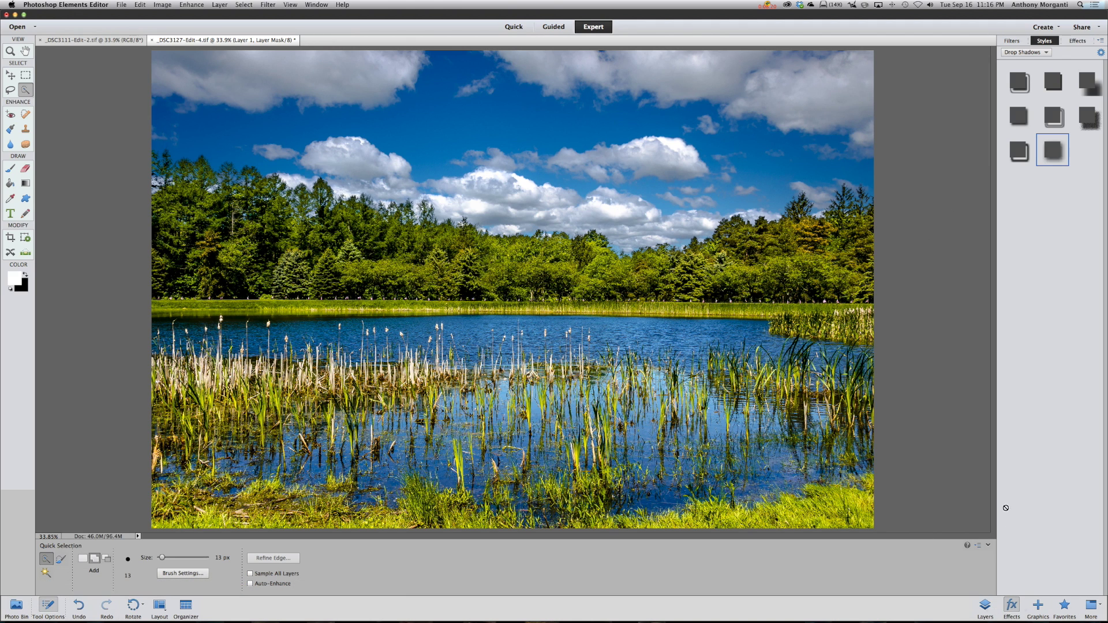
click(986, 605)
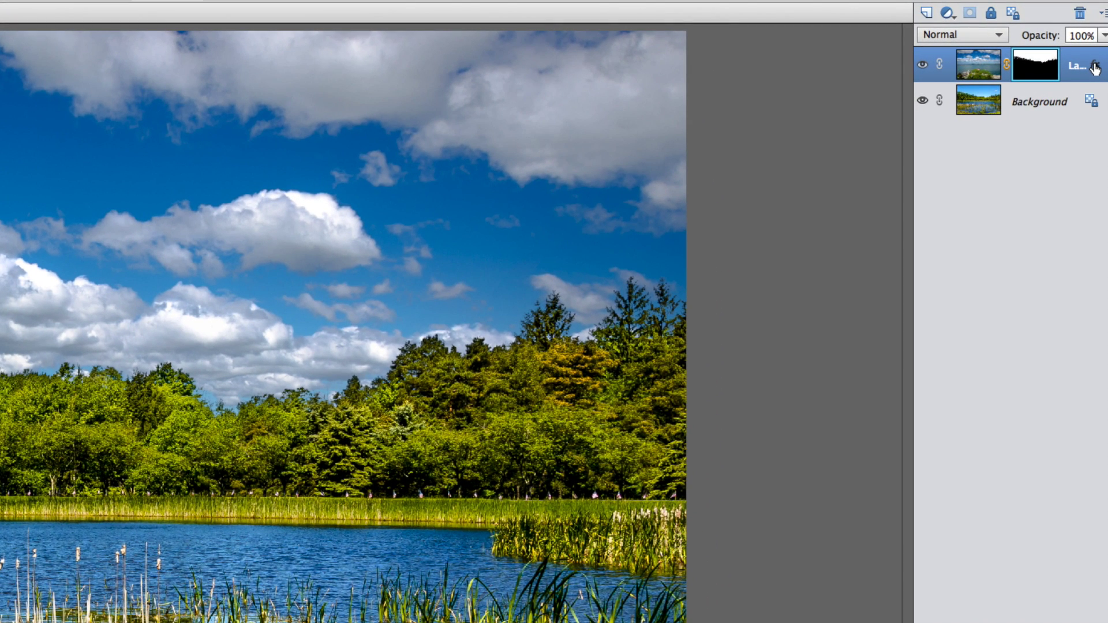
double_click(1095, 68)
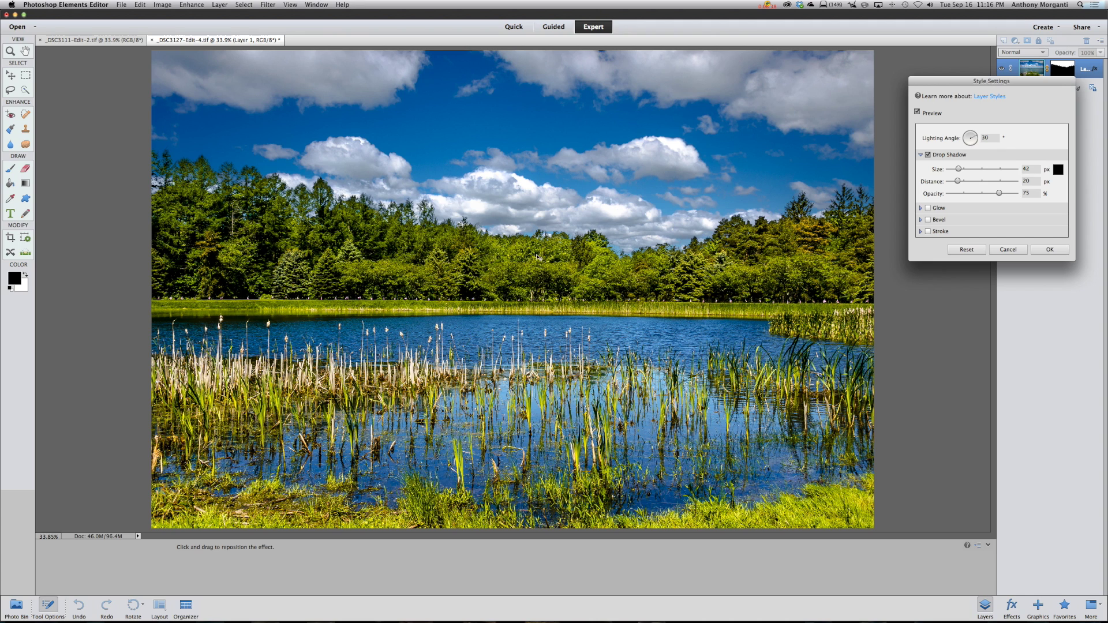
Rotate the drop shadow's lighting angle, confirm Style Settings, and unlink Layer 1's mask
click(974, 138)
drag(974, 138, 964, 169)
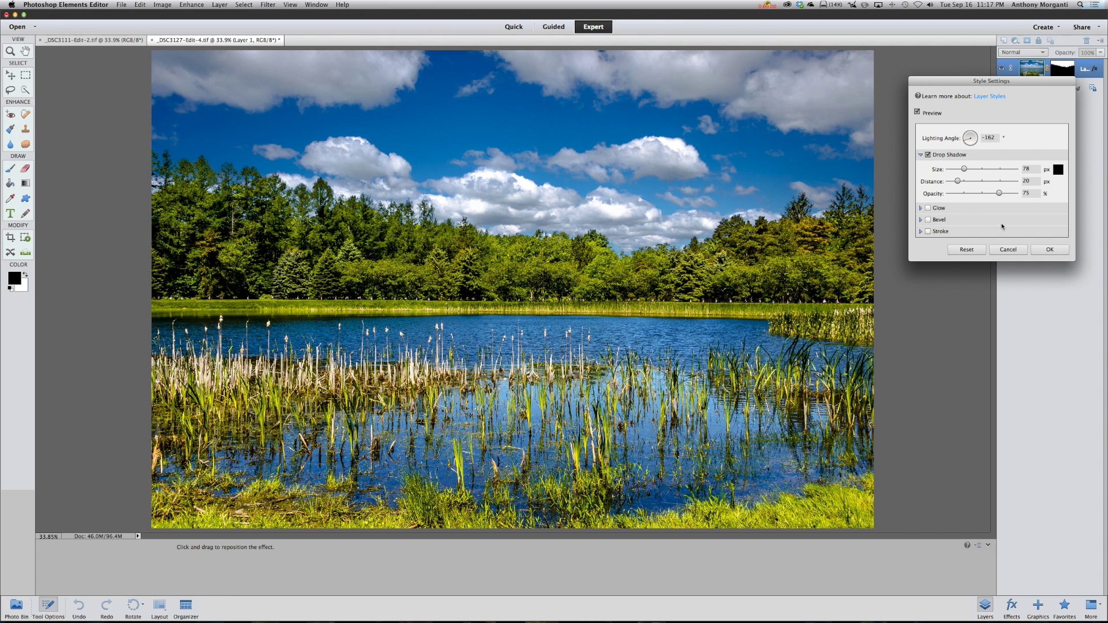
click(1059, 251)
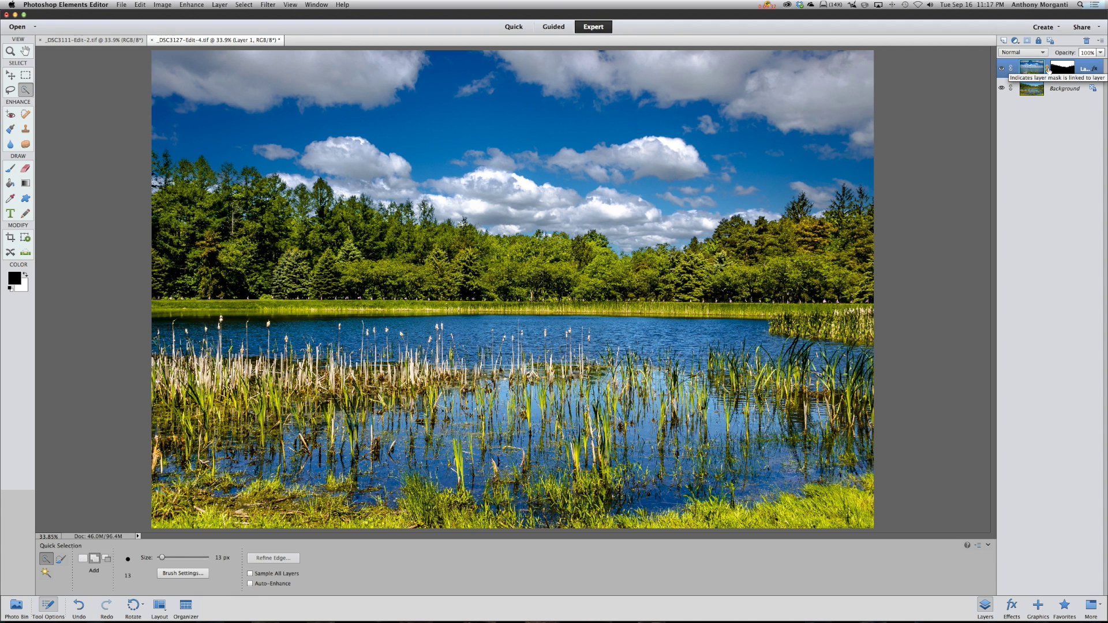
click(1048, 70)
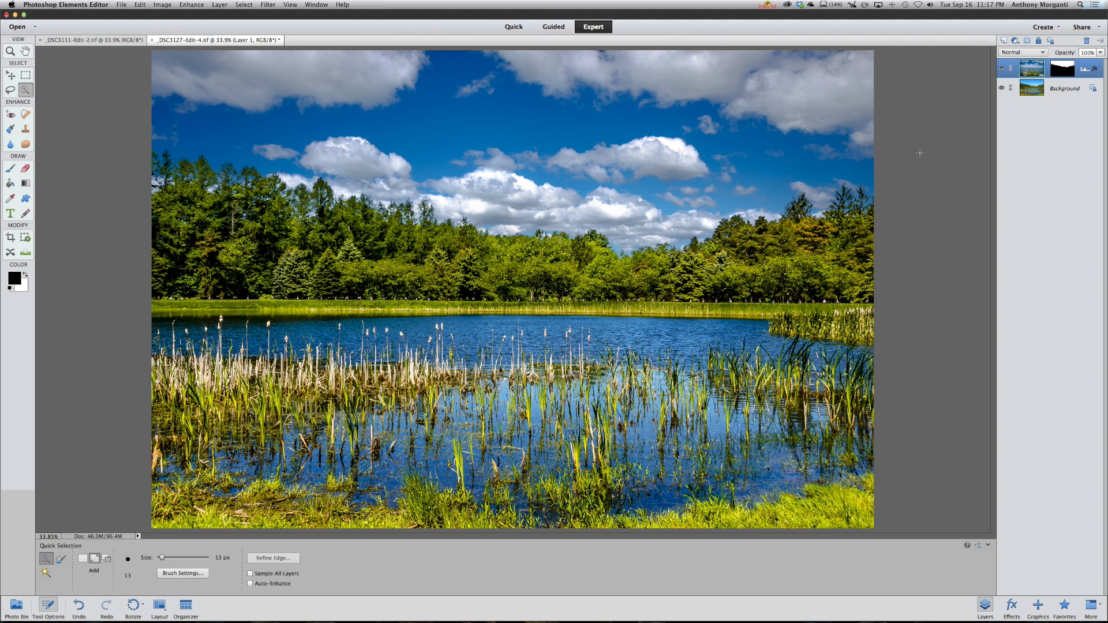
Free-transform the cloudy sky: shift it right, widen it leftward, nudge it up, and commit
key(super+t)
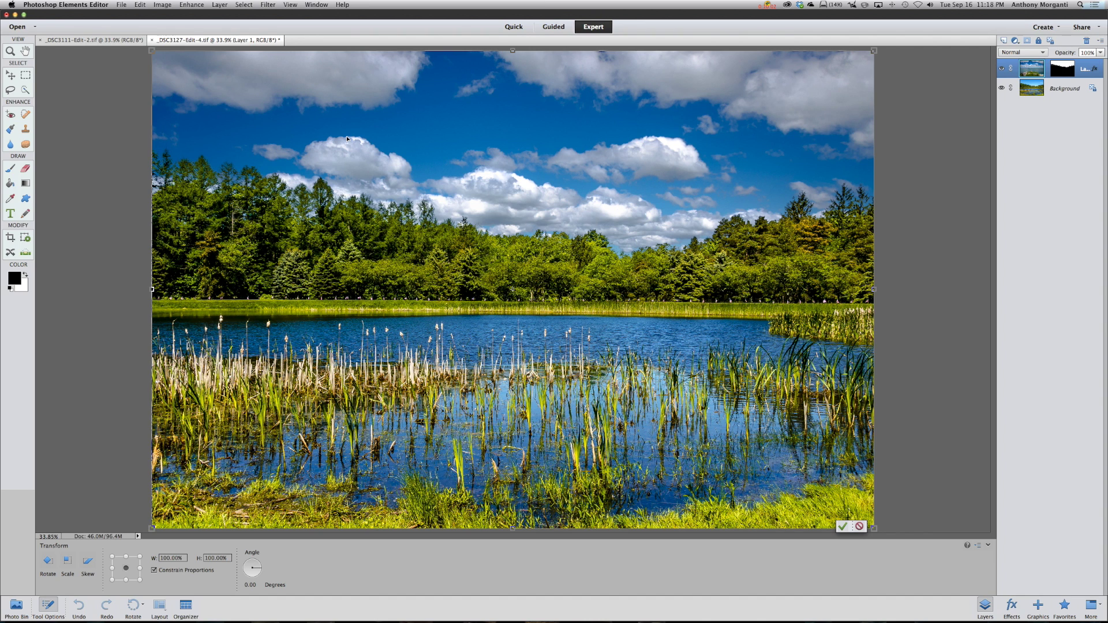
key(super+minus)
key(super+minus)
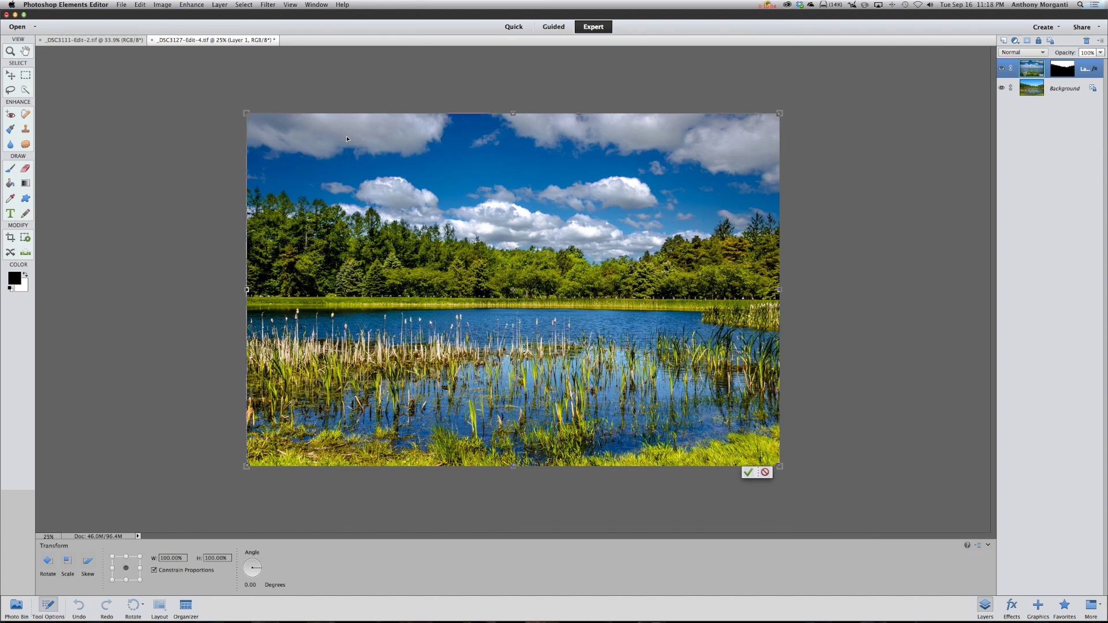
key(super+minus)
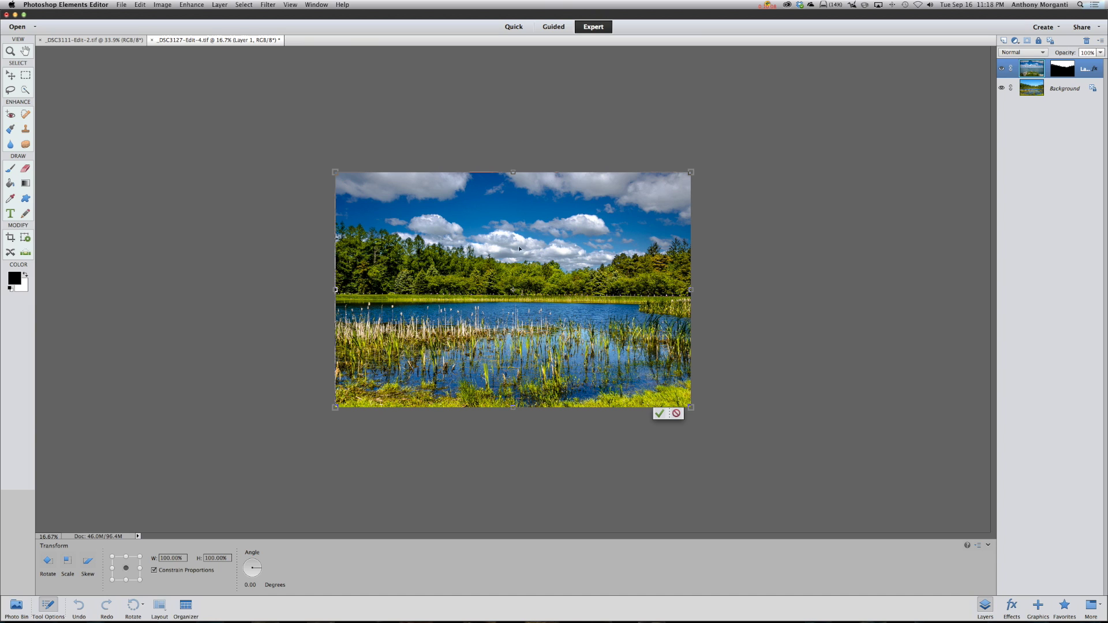
drag(509, 254, 564, 254)
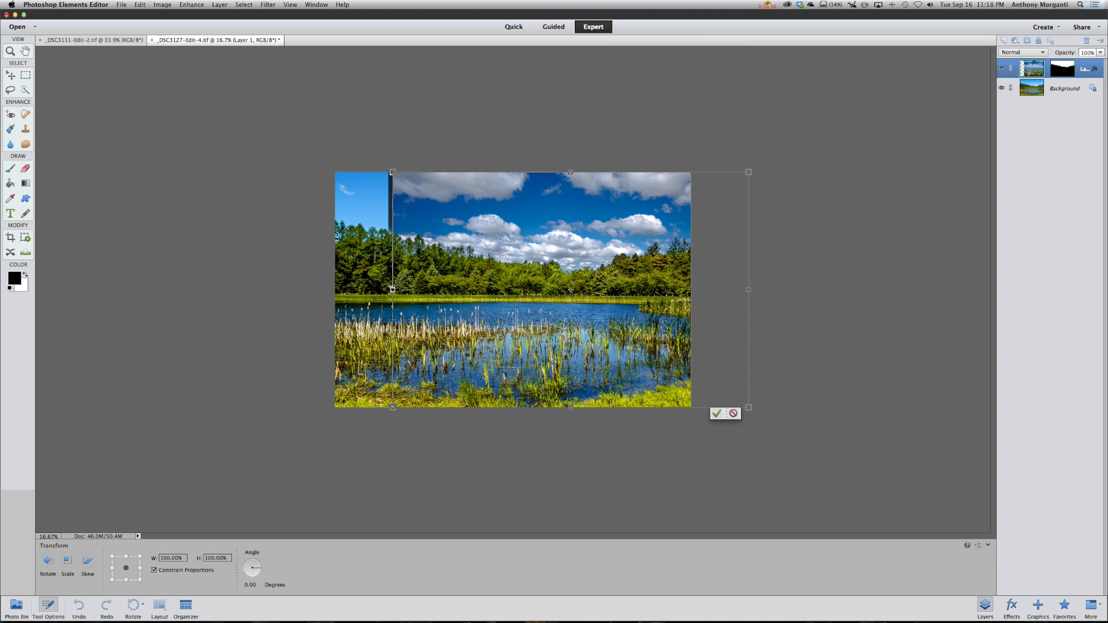
drag(393, 290, 325, 288)
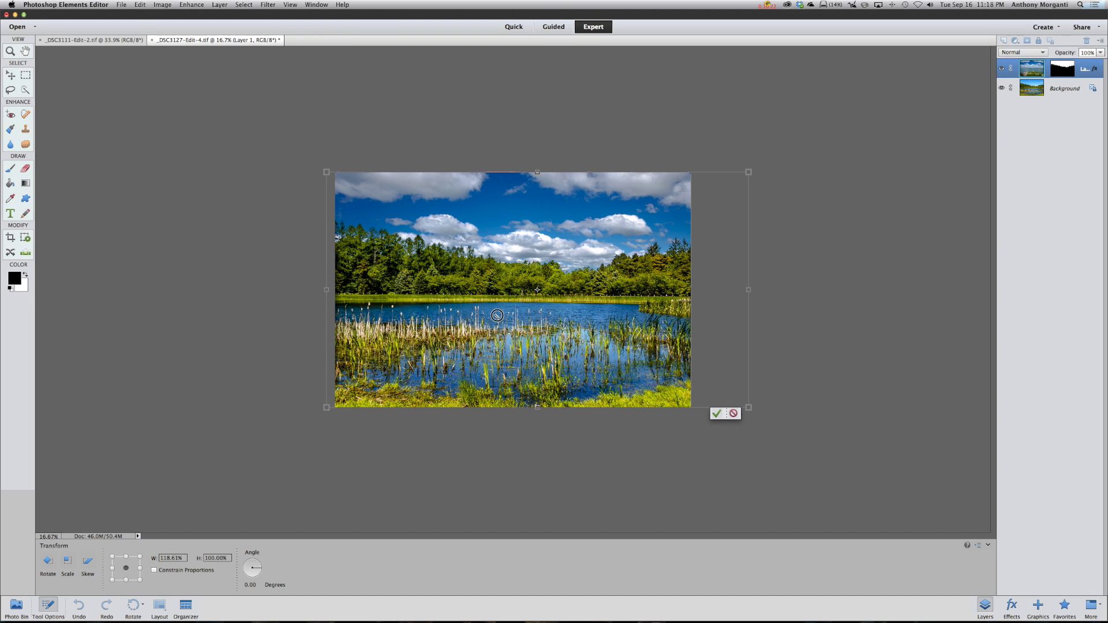
drag(497, 317, 497, 310)
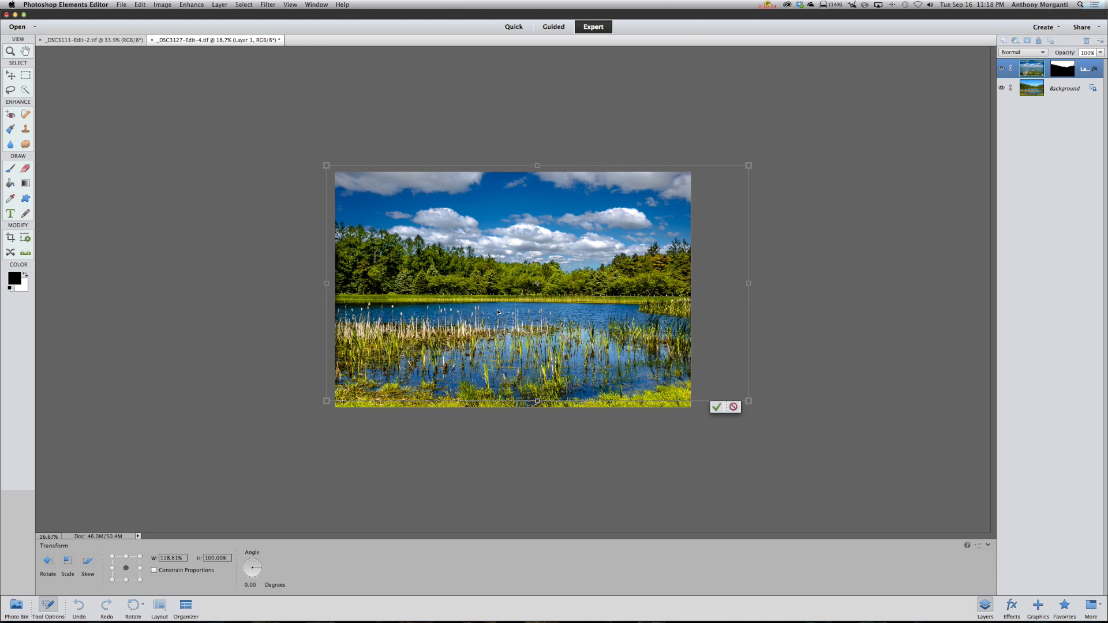
click(716, 409)
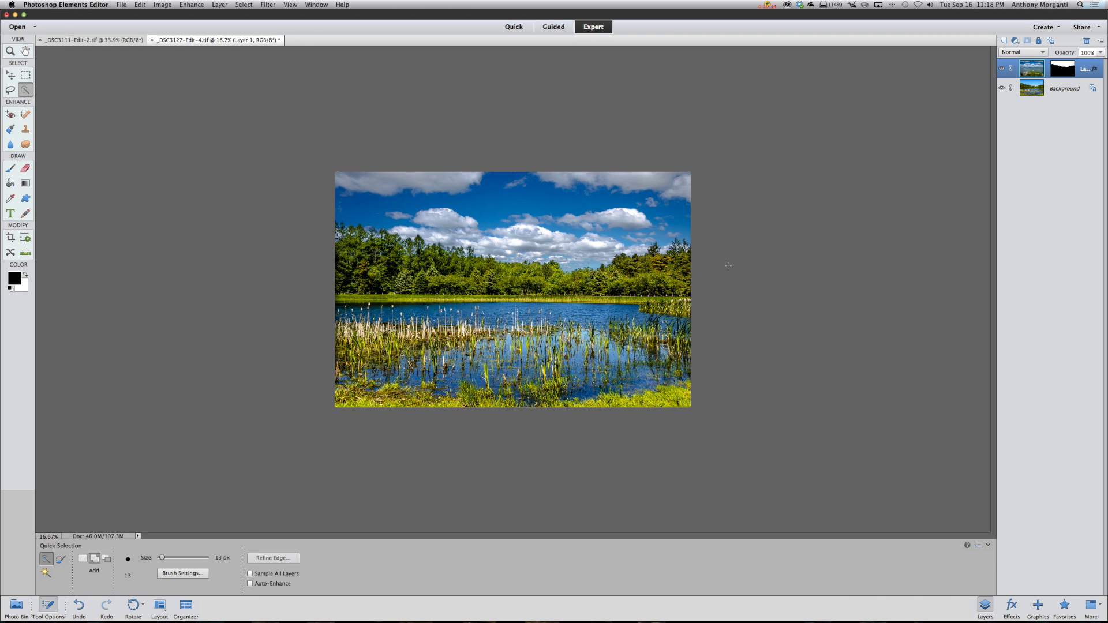
key(super+0)
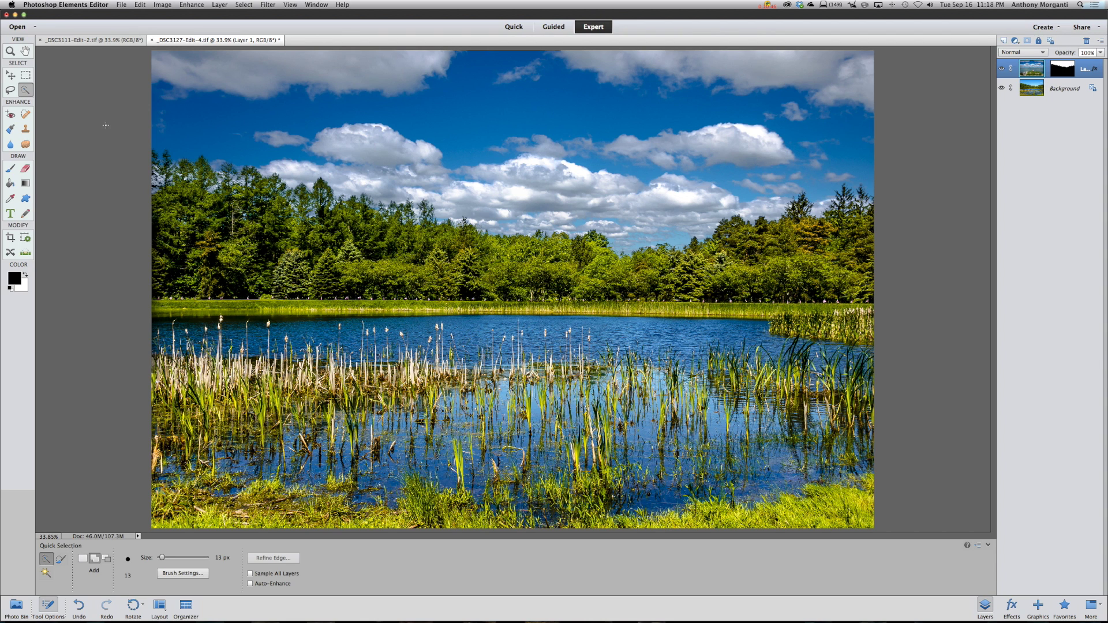
Quit the Photoshop Elements Editor, choose to save changes, and dismiss the Organizer notice
click(49, 5)
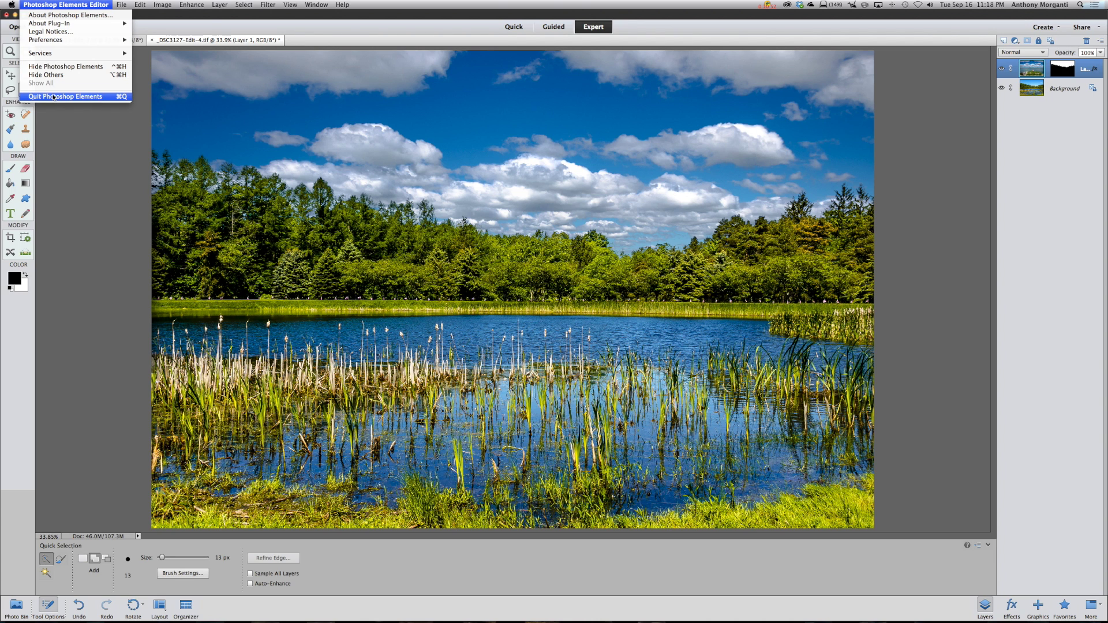
click(53, 97)
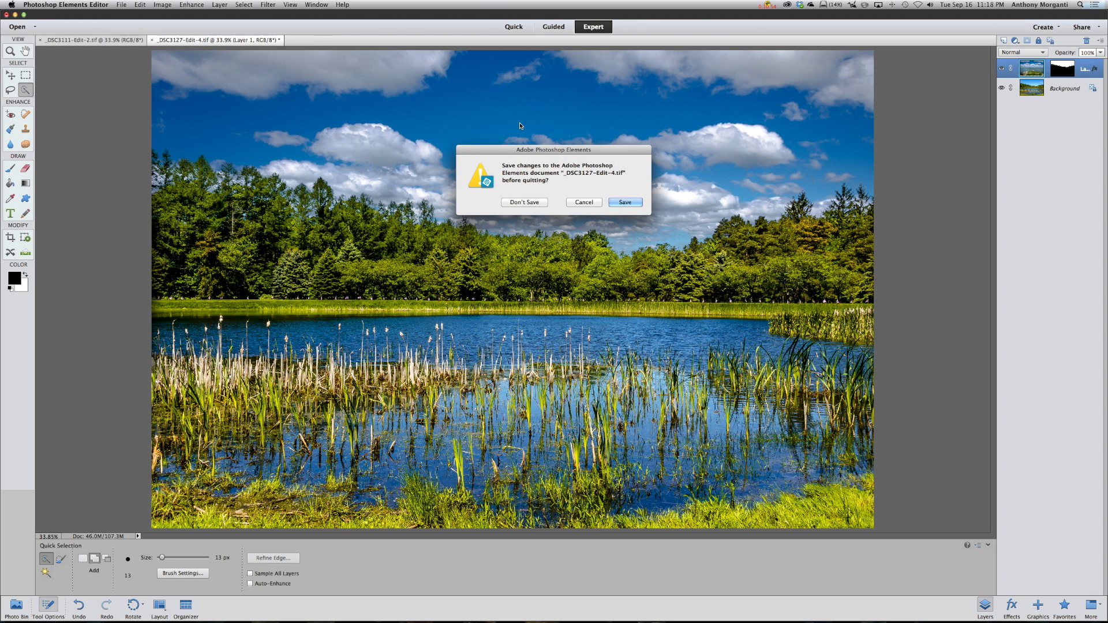
click(628, 203)
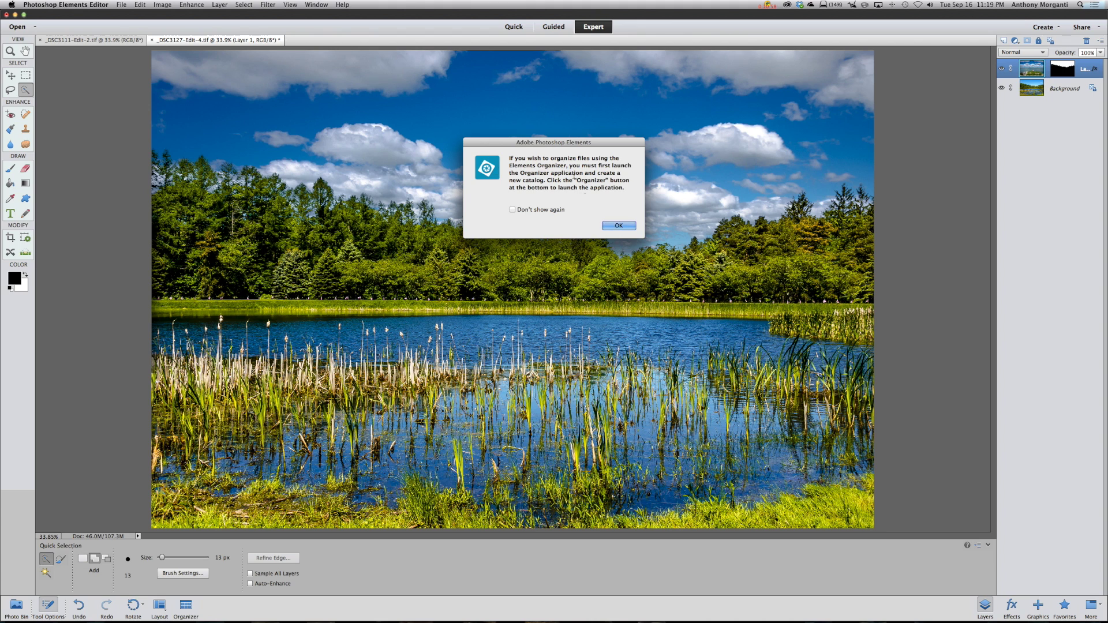
click(618, 225)
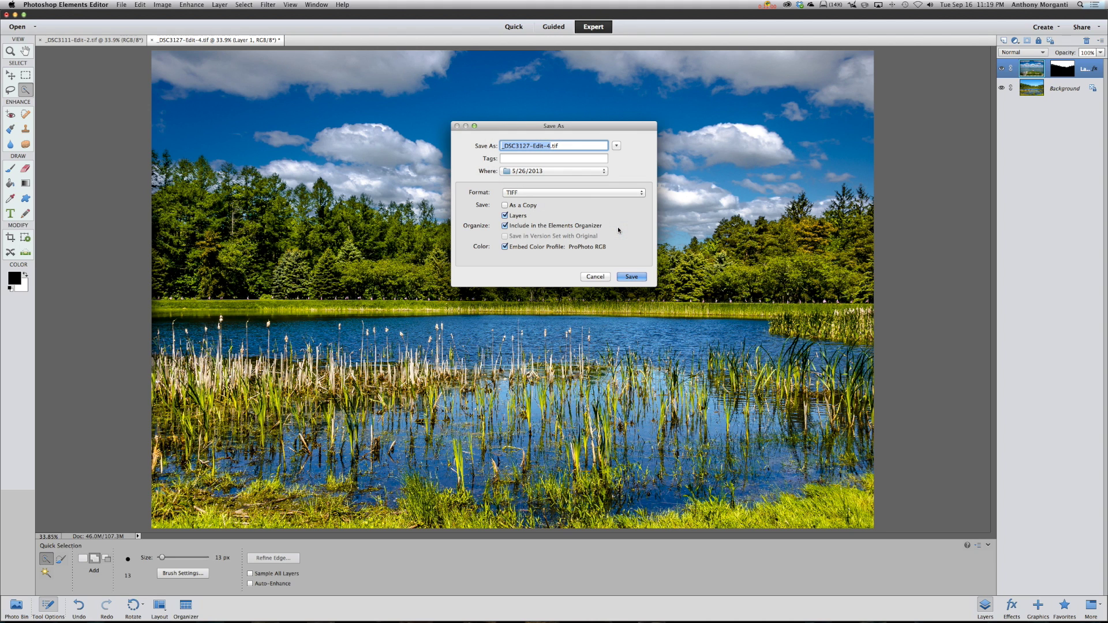
Save the edited photo as a layered TIFF named 'SkySwap'
click(550, 146)
drag(550, 146, 487, 145)
text(SkySwap)
click(632, 276)
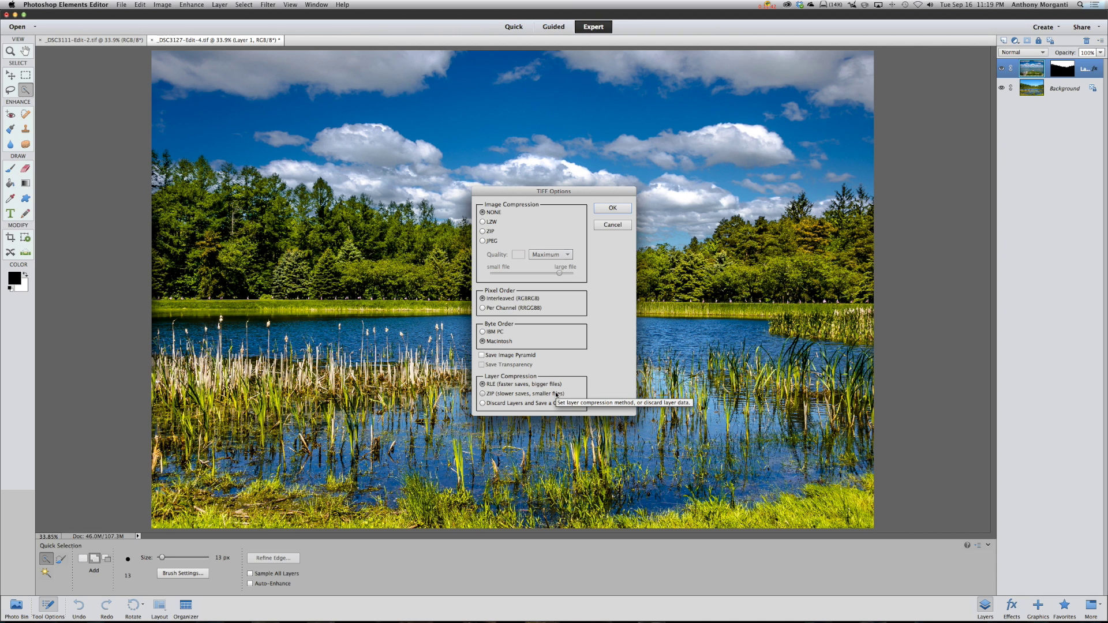
Accept the TIFF options and layers warning, suppressing it, so the editor quits
click(612, 209)
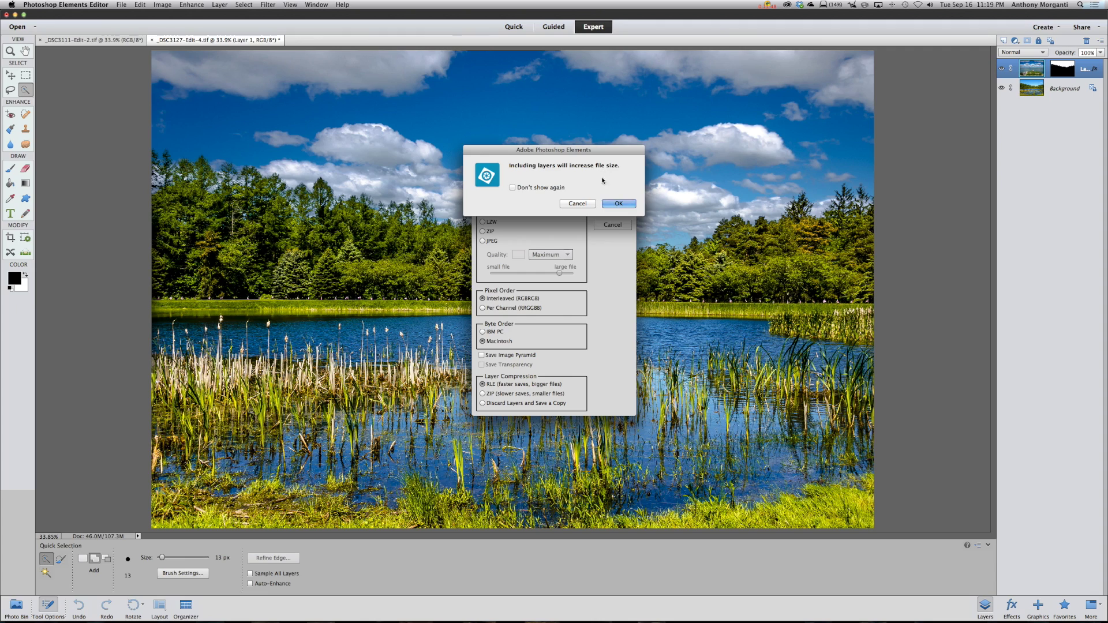
click(512, 188)
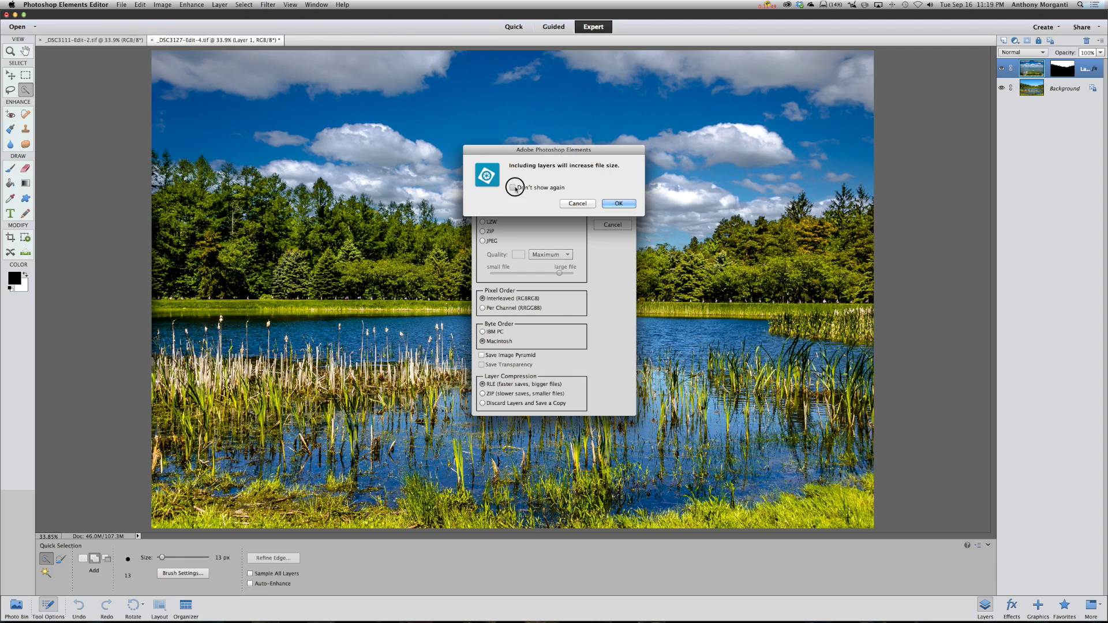
click(613, 204)
key(super+w)
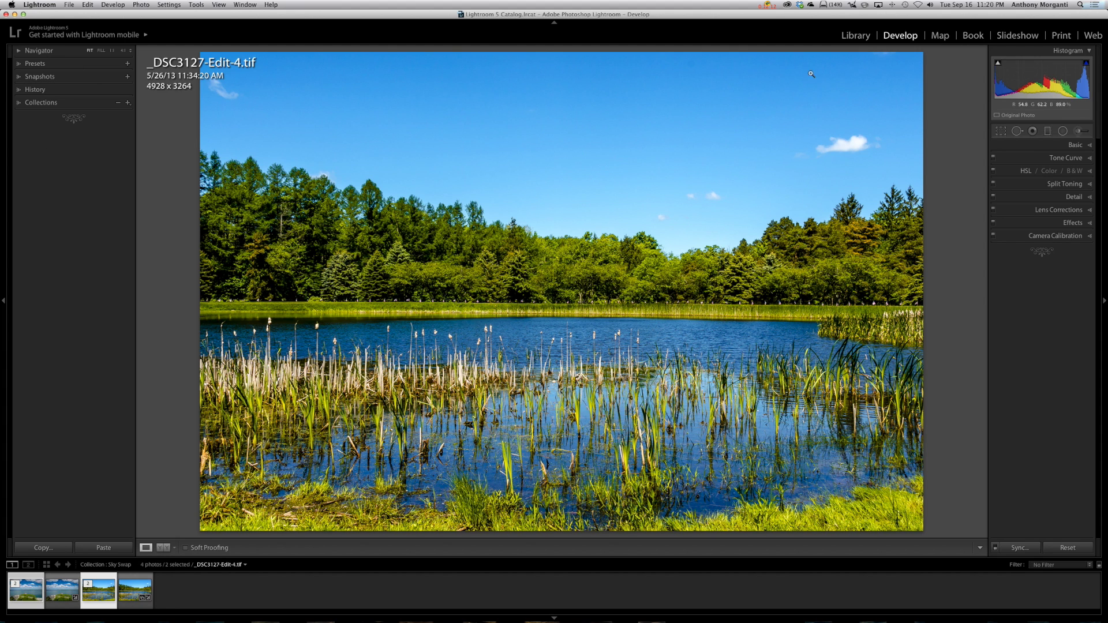
In Library, synchronize folder 5:26:2013 to import SkySwap.tif
click(855, 35)
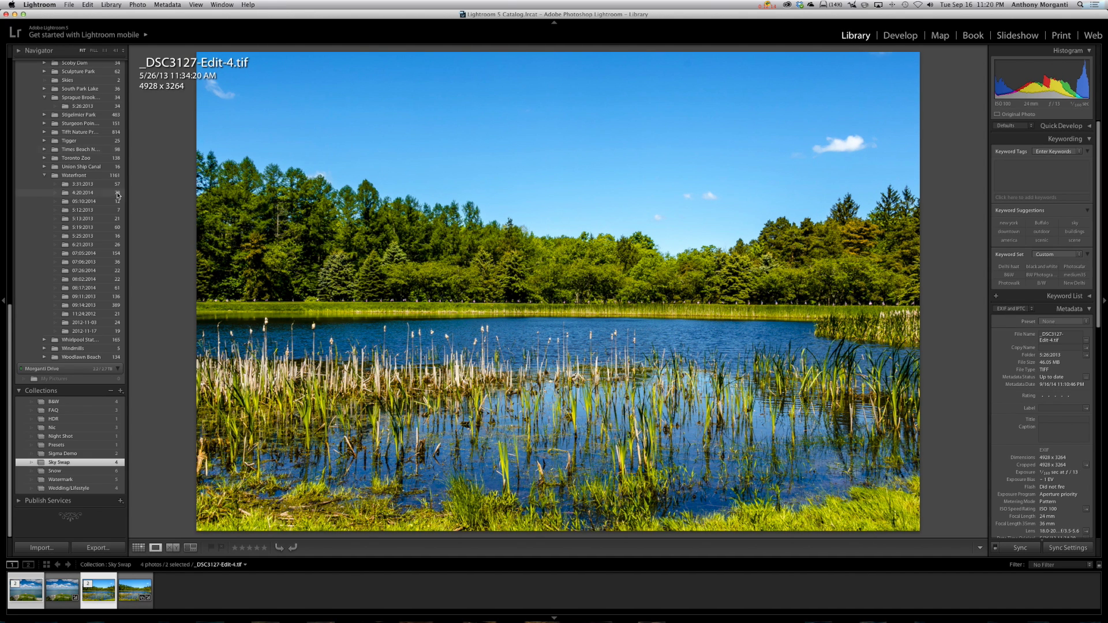
click(79, 108)
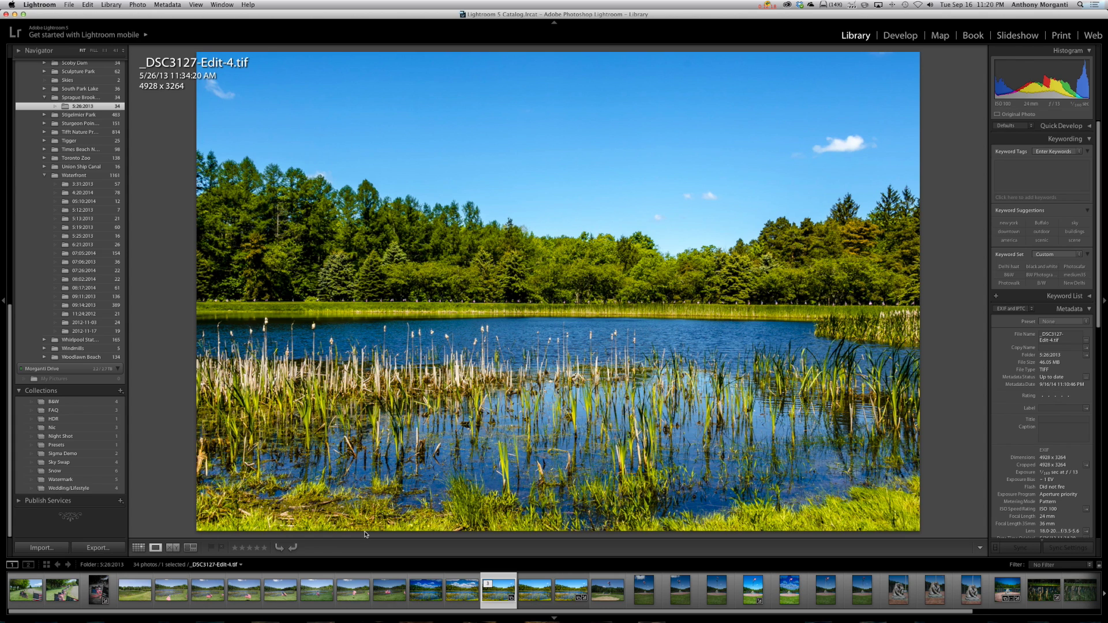
click(110, 5)
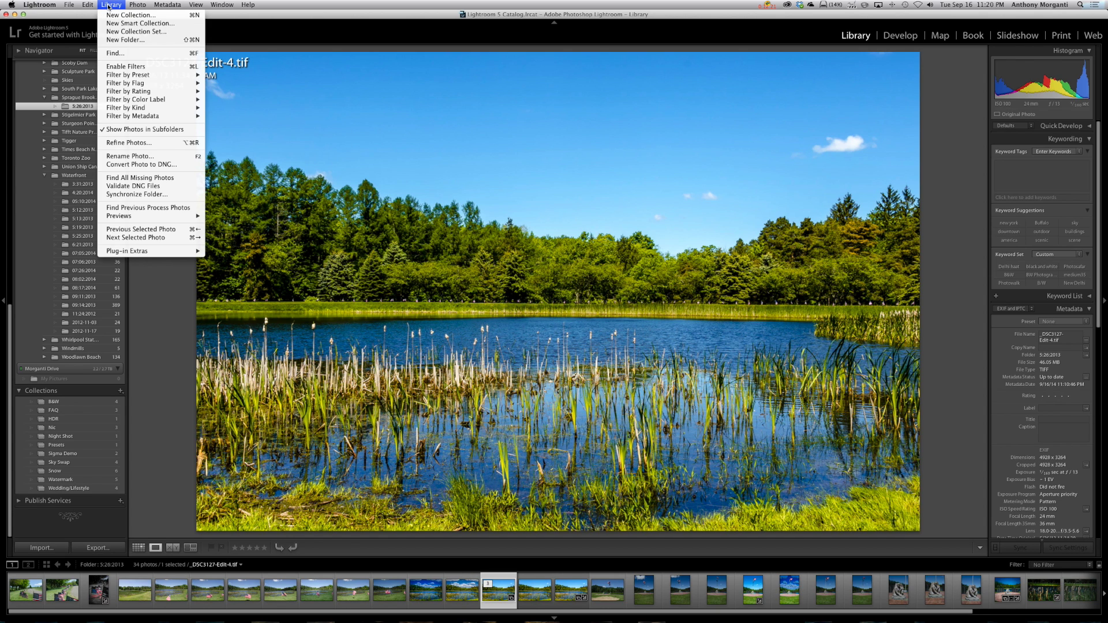
click(156, 195)
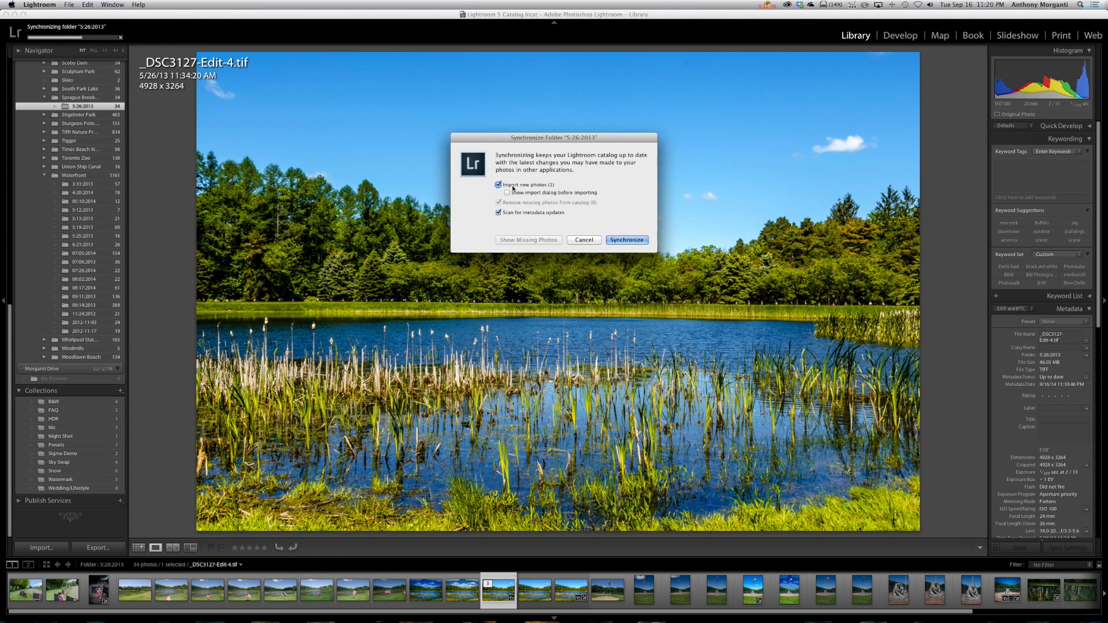
click(624, 241)
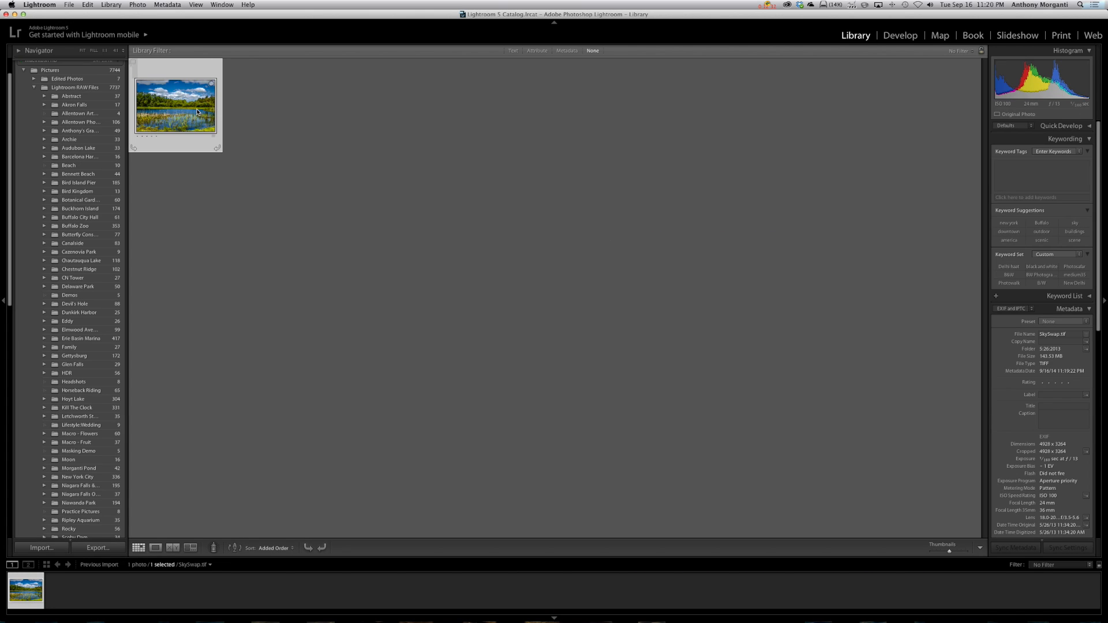
Open SkySwap.tif in Loupe view to show the pond's new cloudy sky
double_click(197, 110)
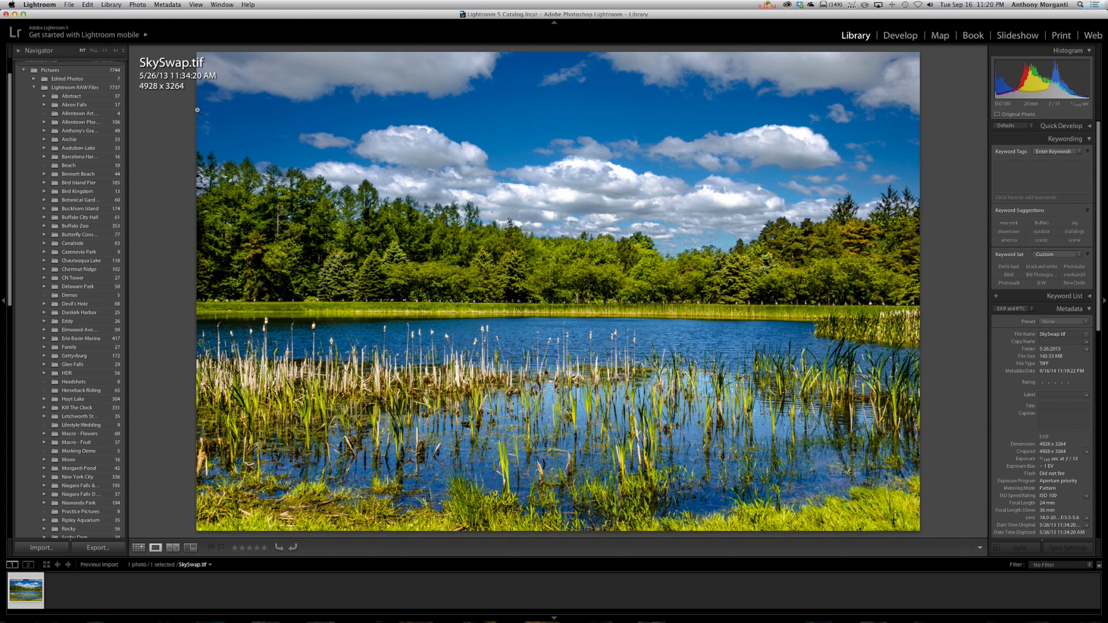